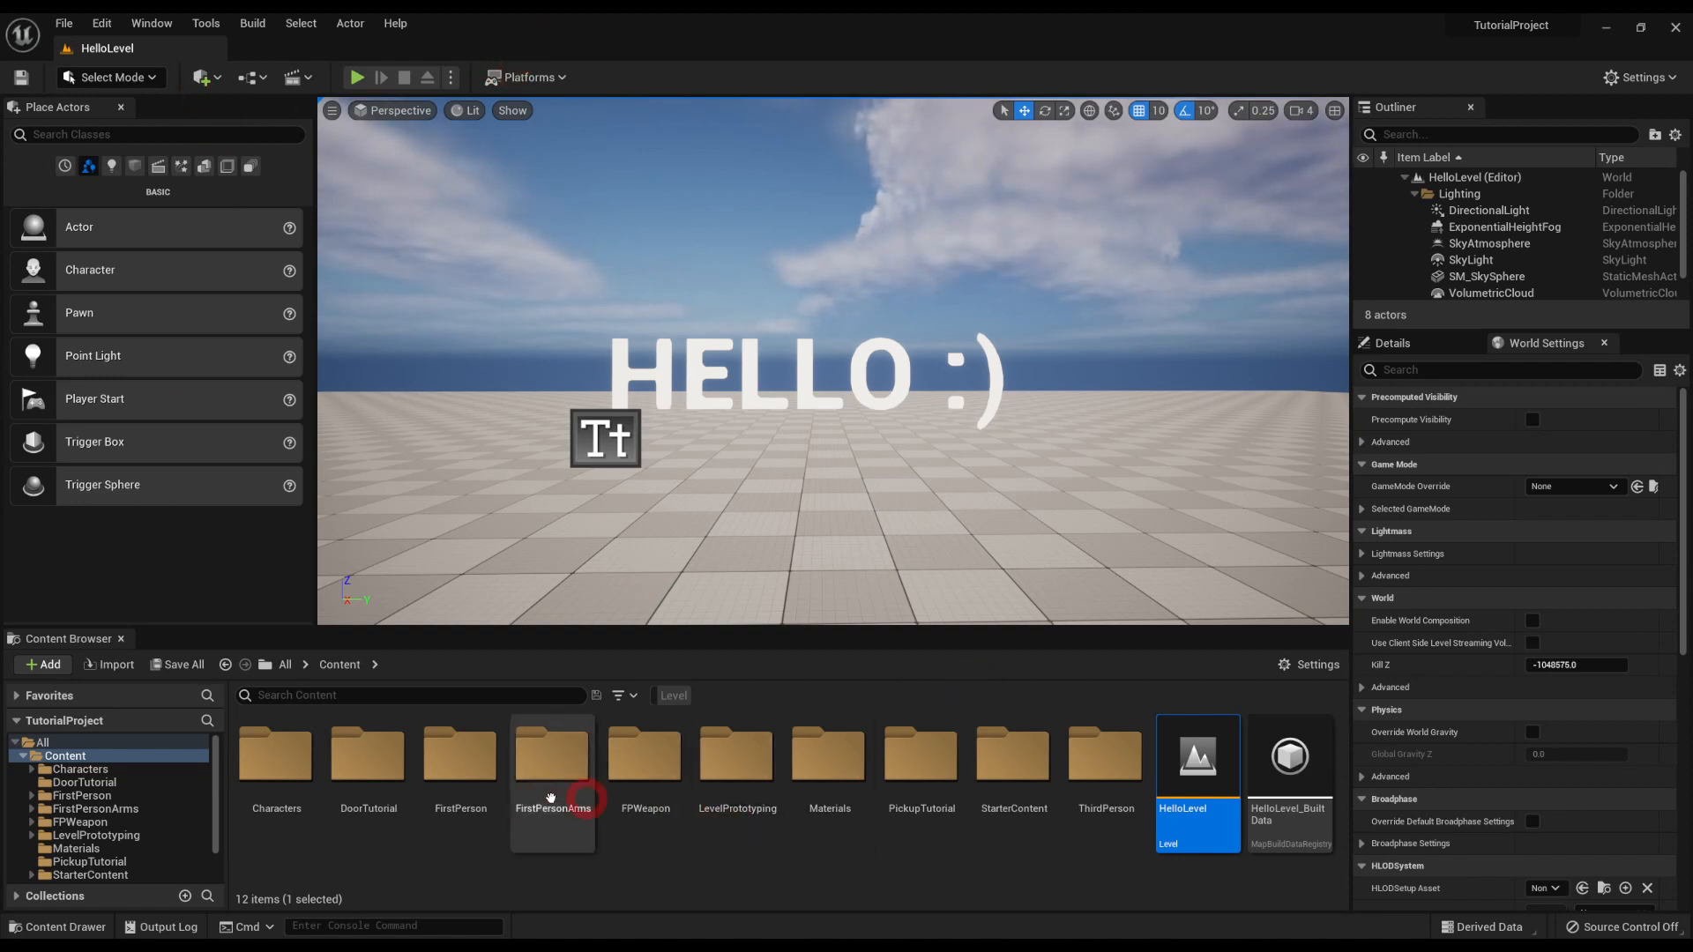
Open the ThirdPersonMap level from the ThirdPerson Maps folder and view its whole arena from outside.
scroll(86, 872, "down", 1)
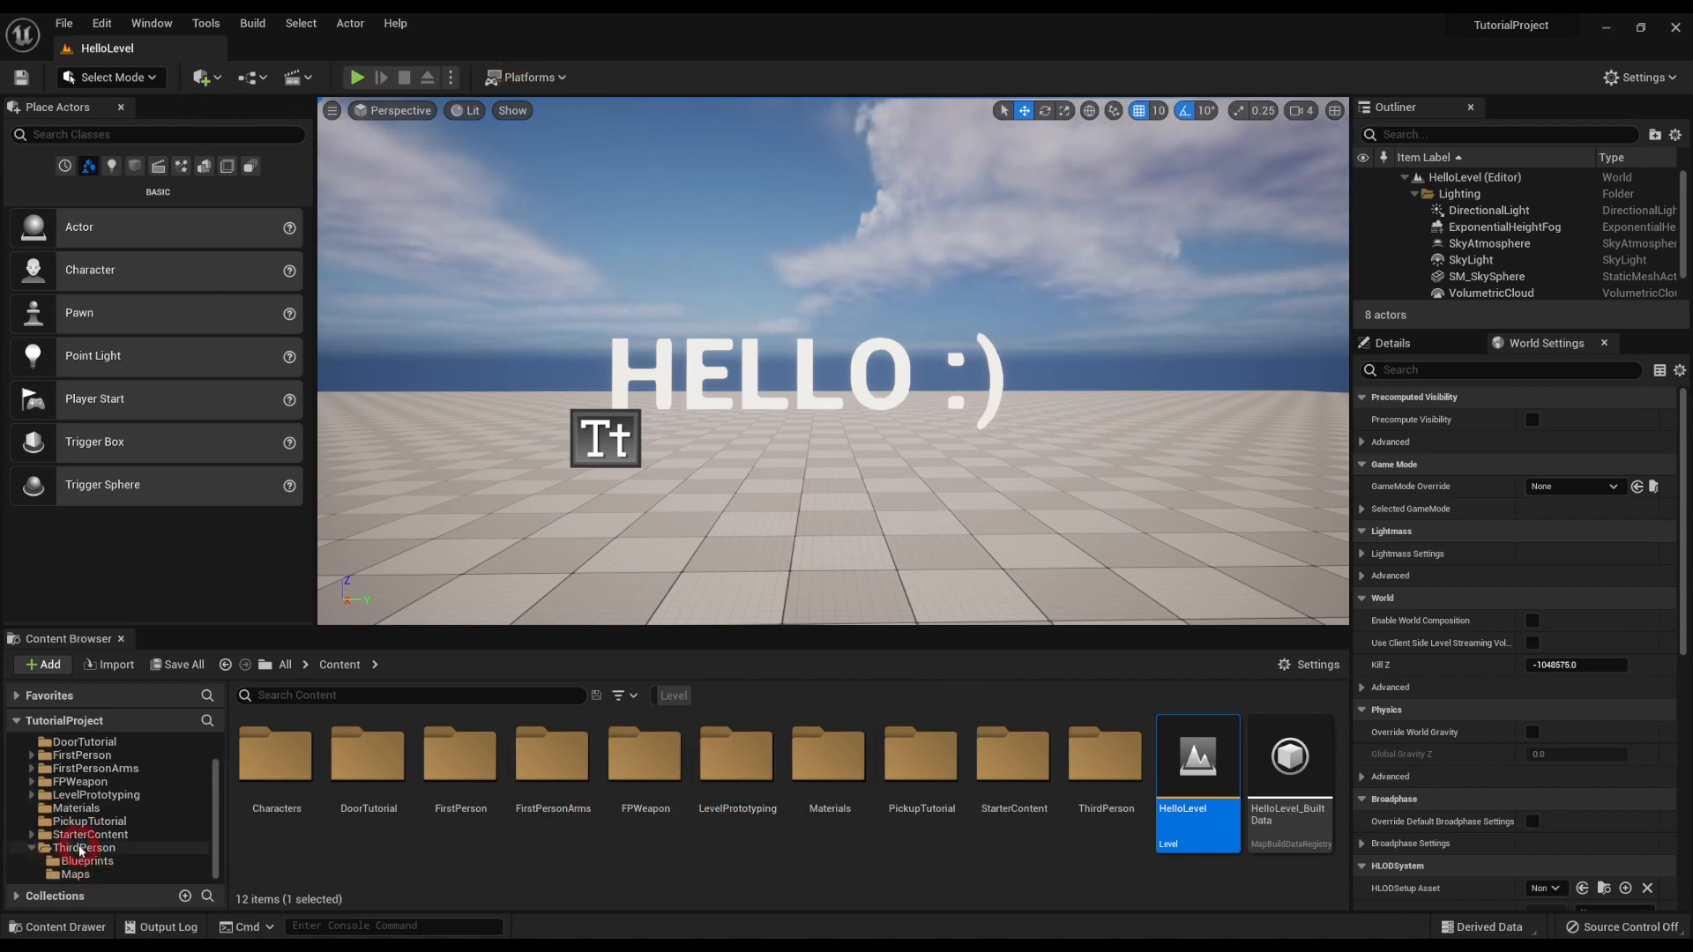
double_click(84, 847)
double_click(388, 734)
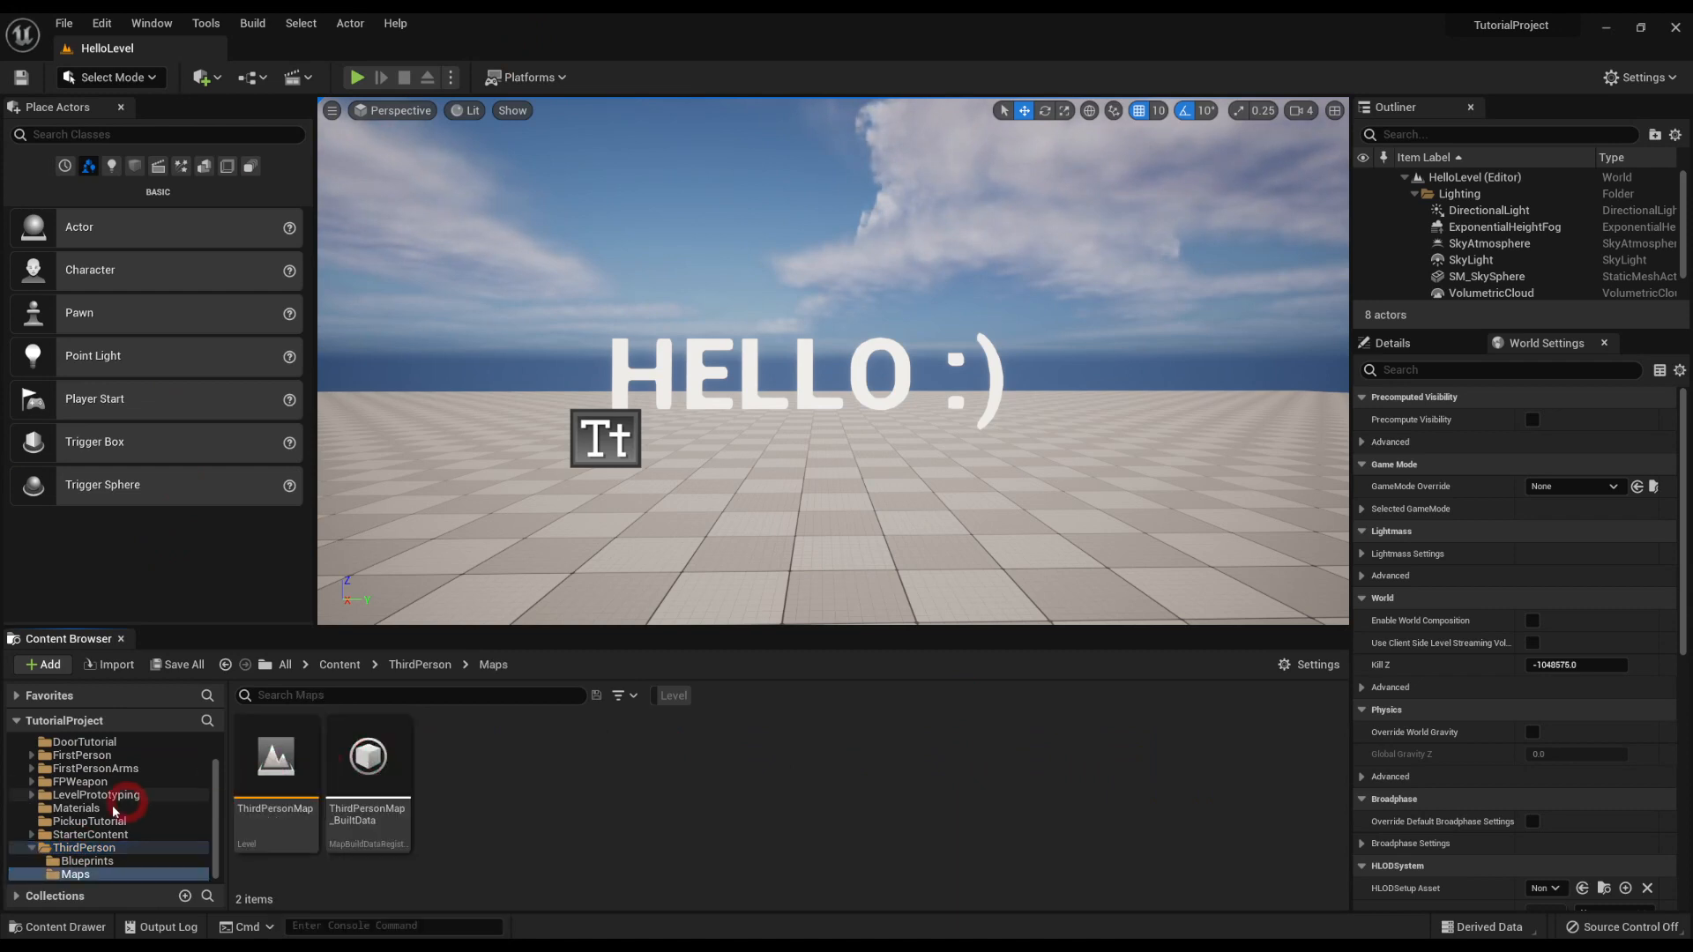
scroll(85, 804, "up", 2)
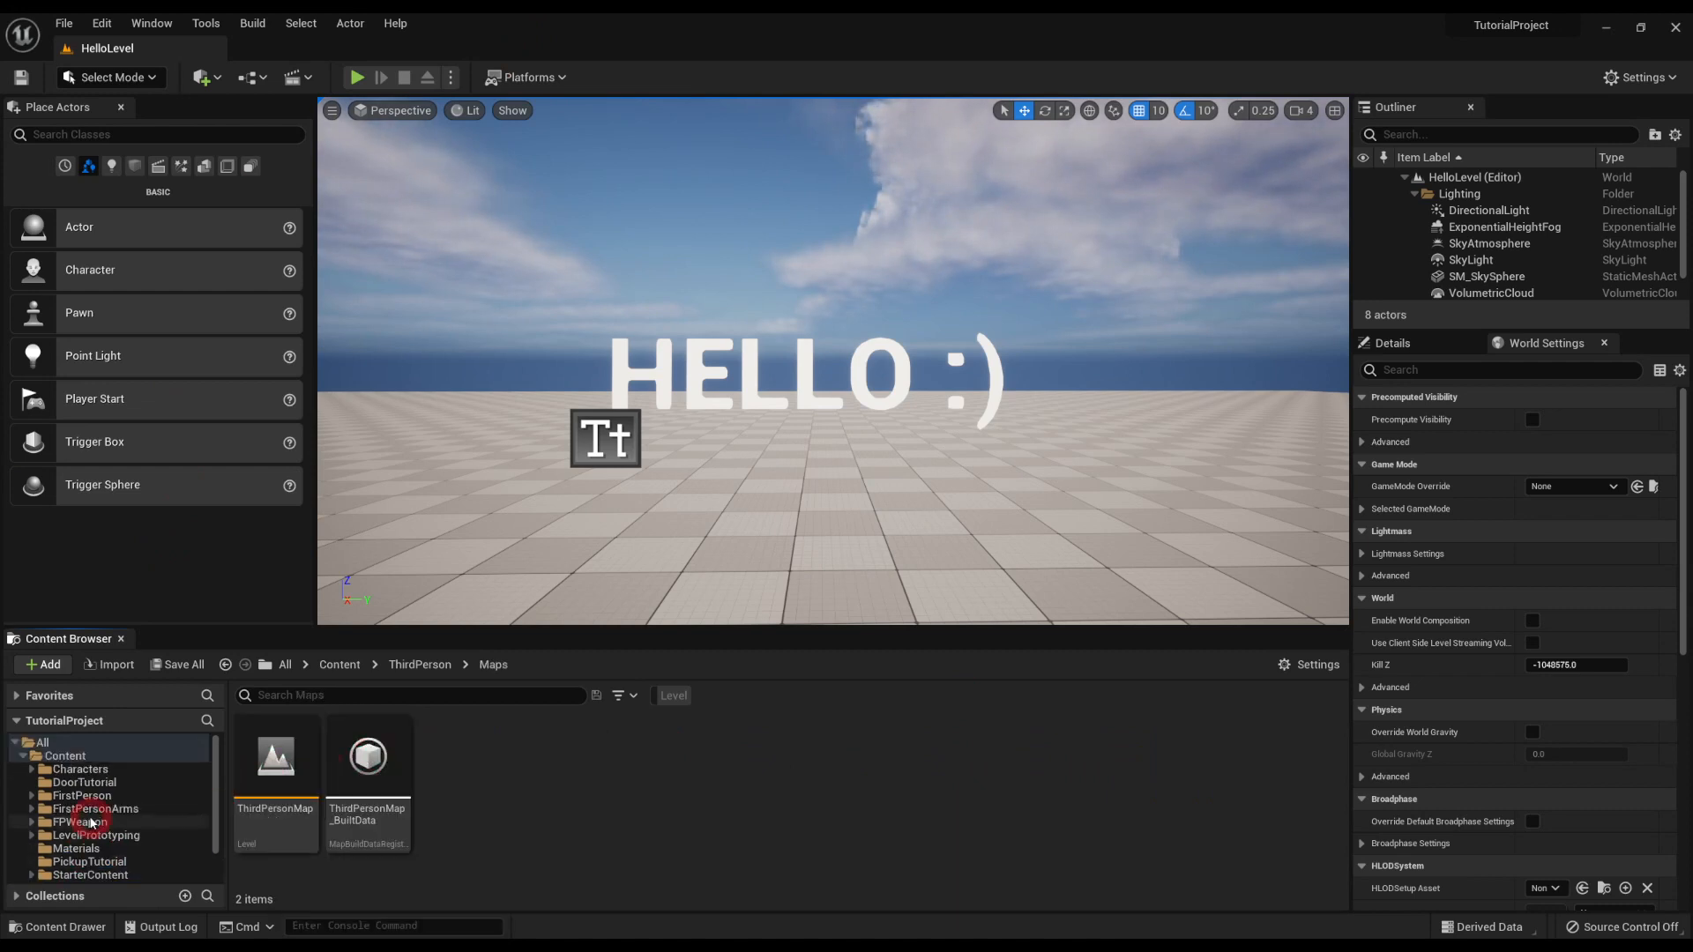
double_click(277, 761)
right_click_drag(552, 427, 769, 476)
key("s")
right_click_drag(710, 406, 735, 392)
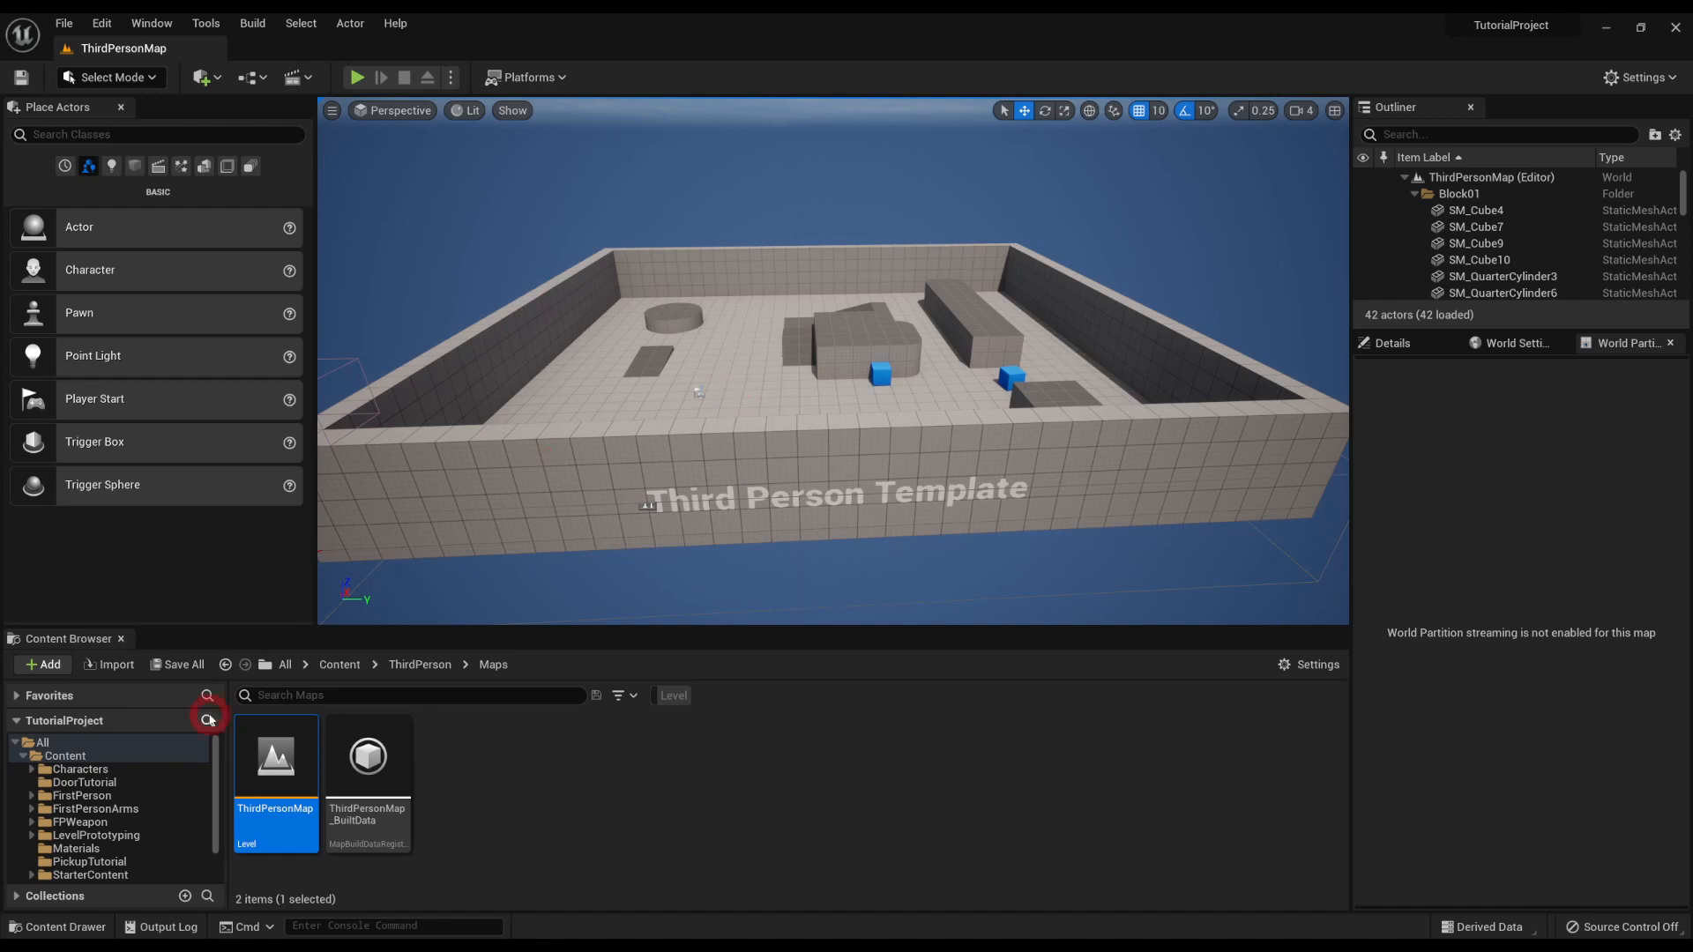
Go back to the root Content folder and reopen the HelloLevel level.
left_click(65, 755)
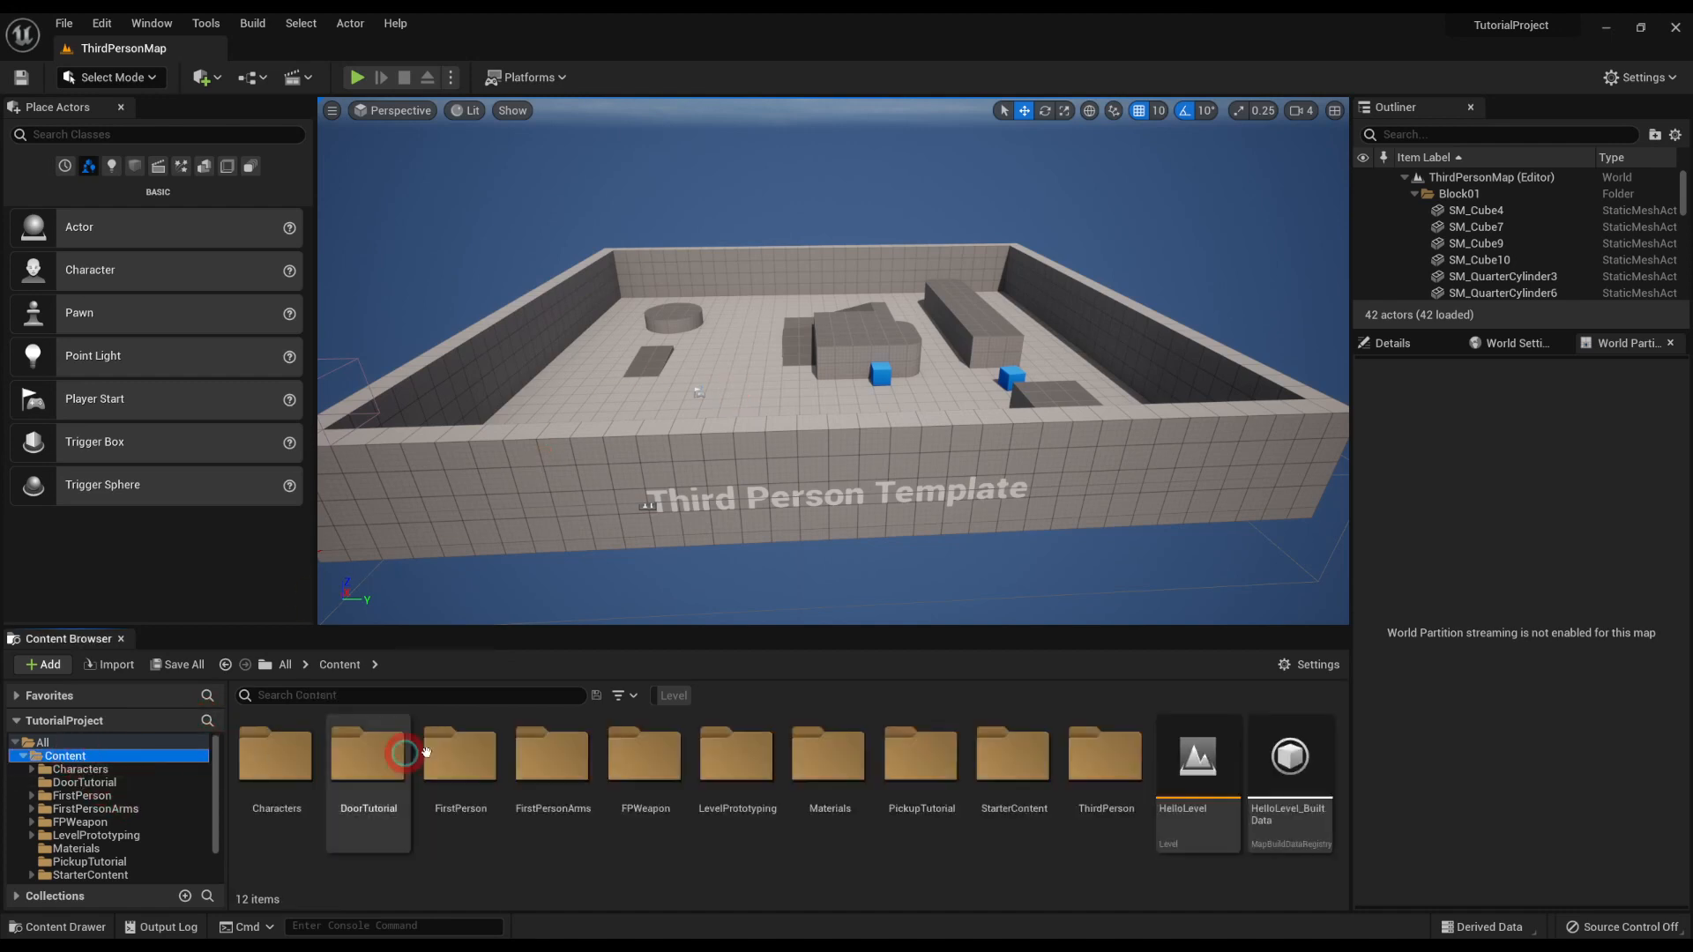
double_click(1191, 750)
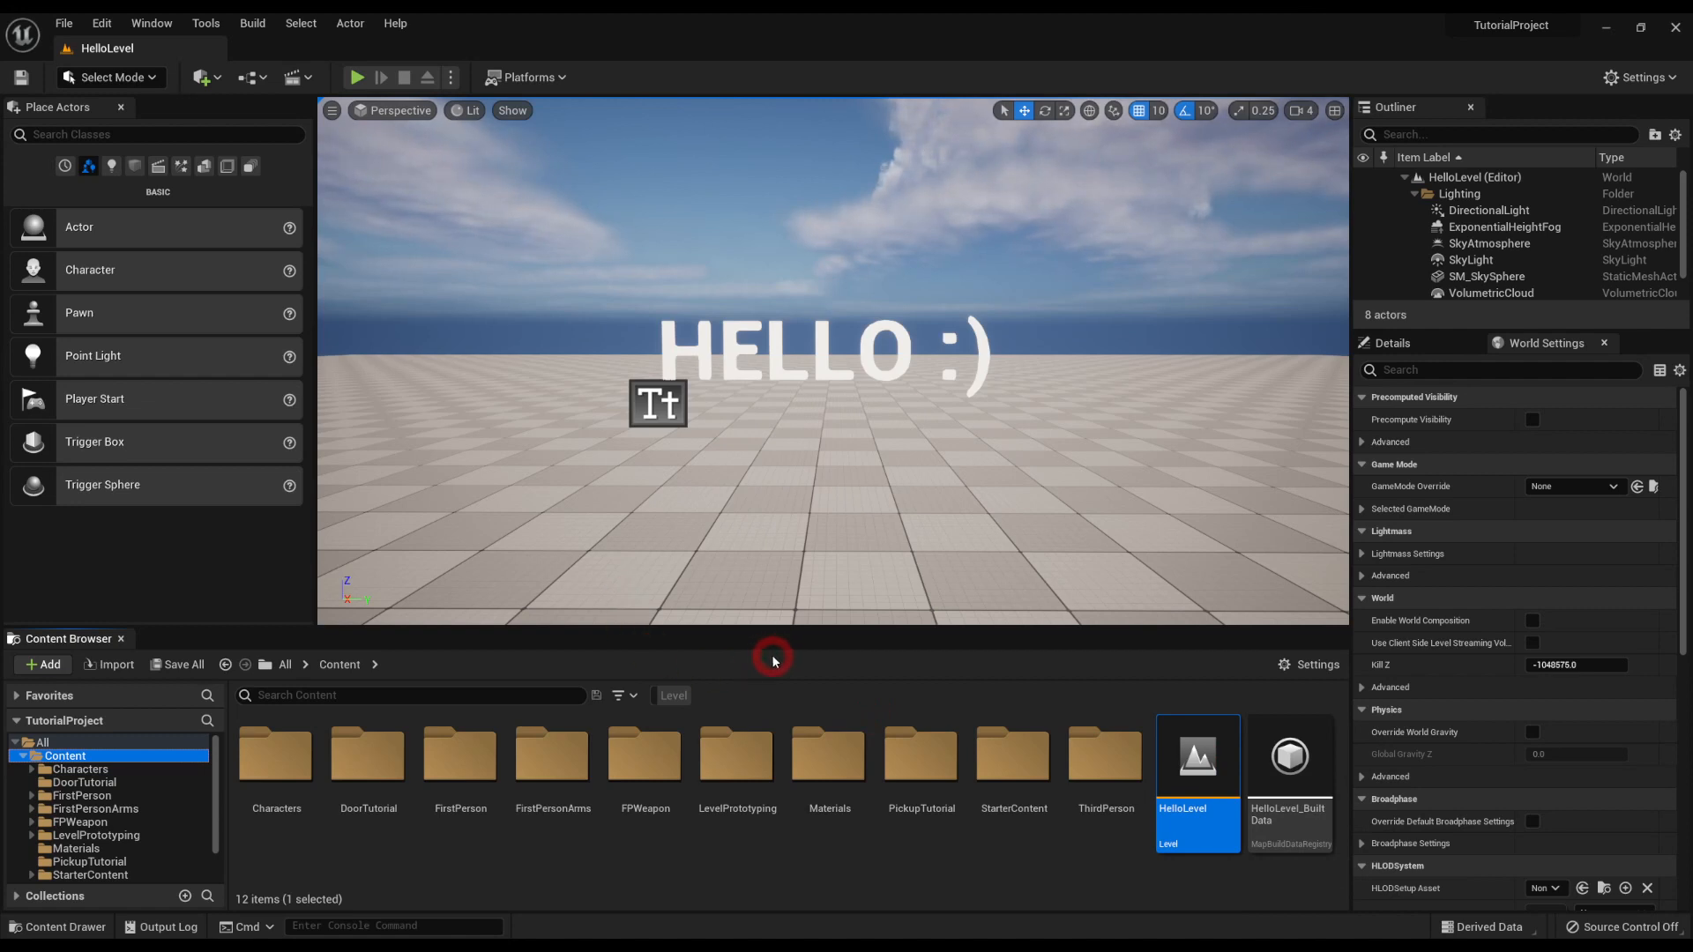
scroll(119, 817, "down", 3)
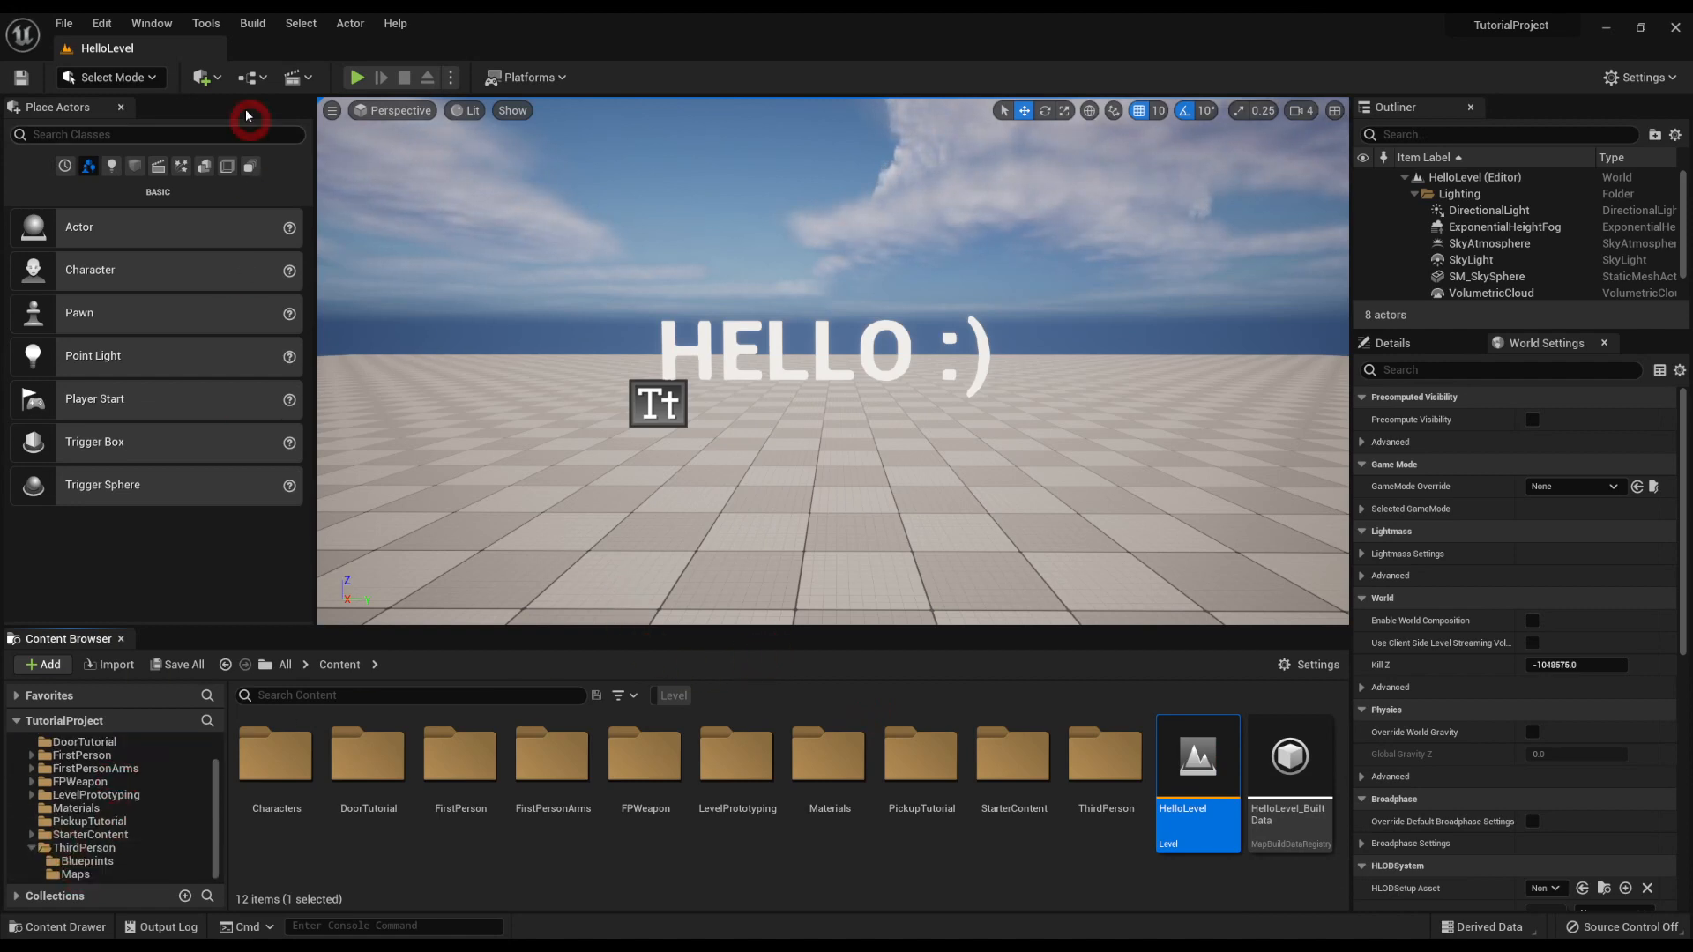
Open the Project Settings and go to the Maps & Modes page.
left_click(101, 23)
left_click(134, 276)
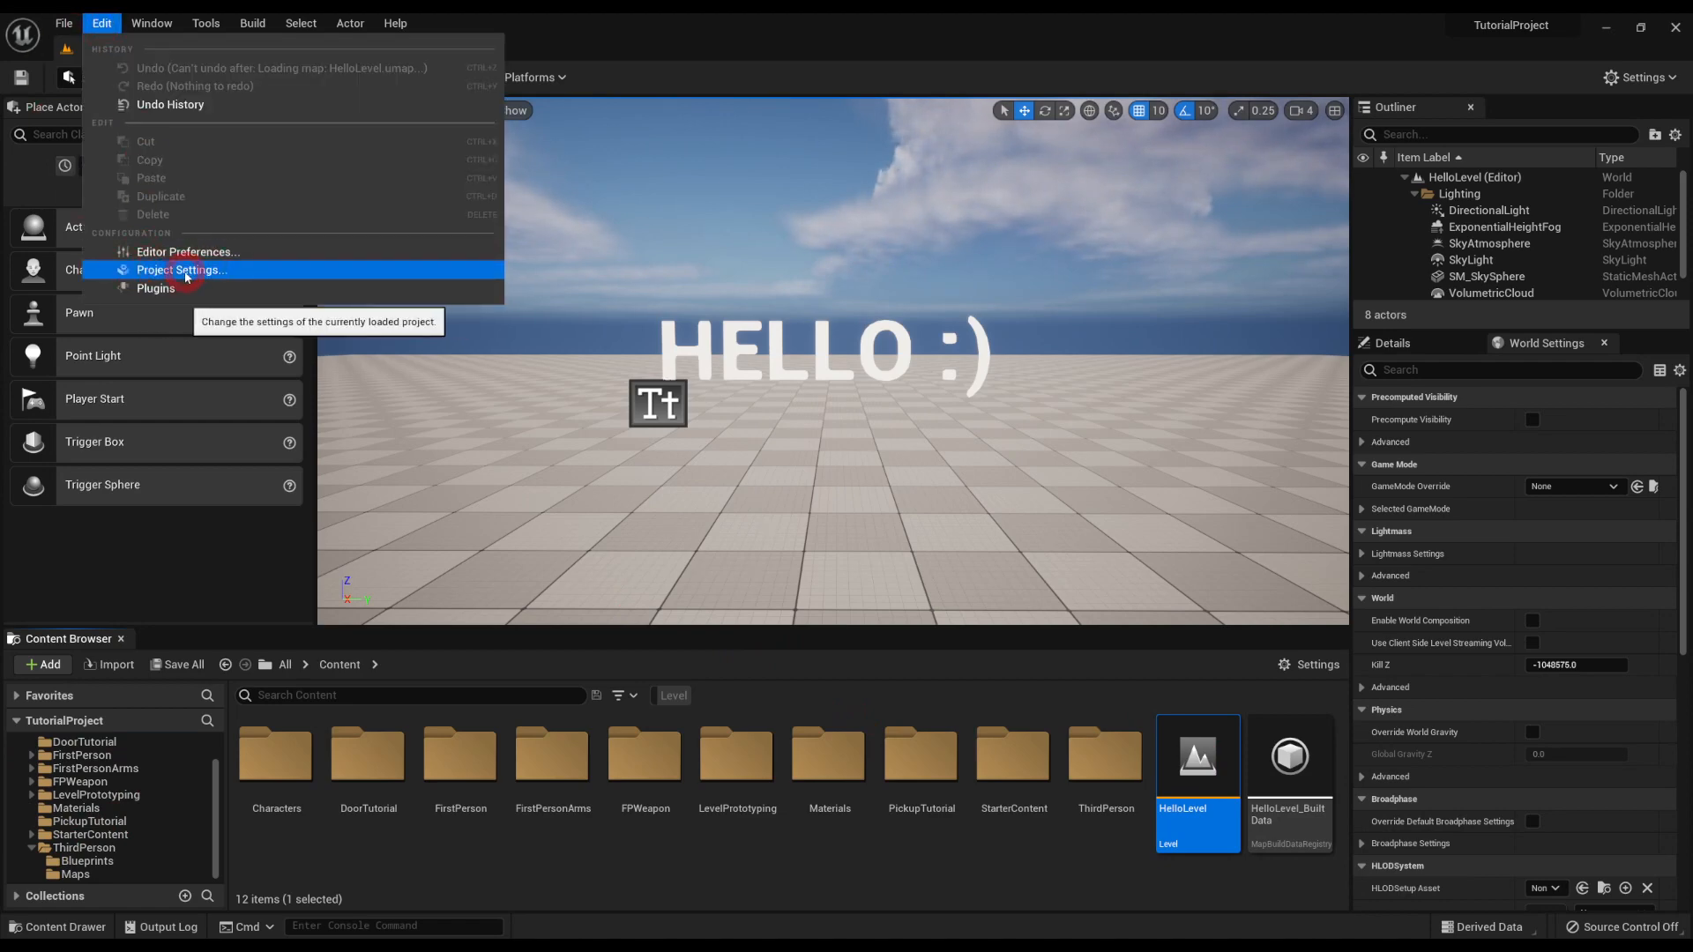
left_click(186, 273)
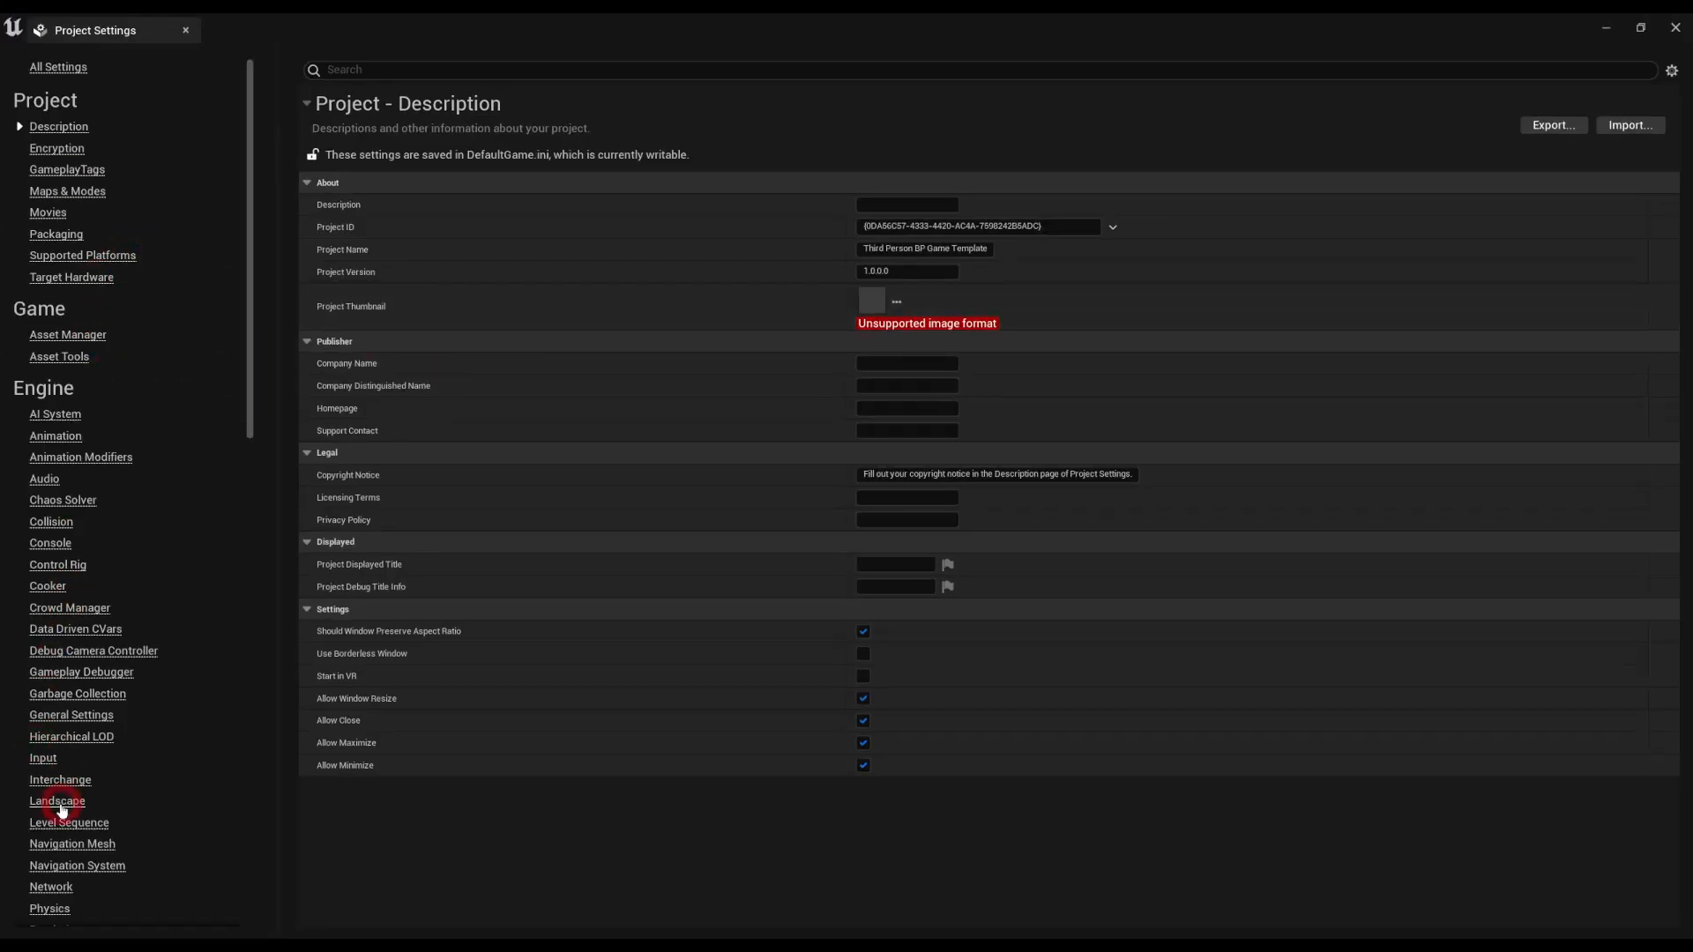
left_click(44, 760)
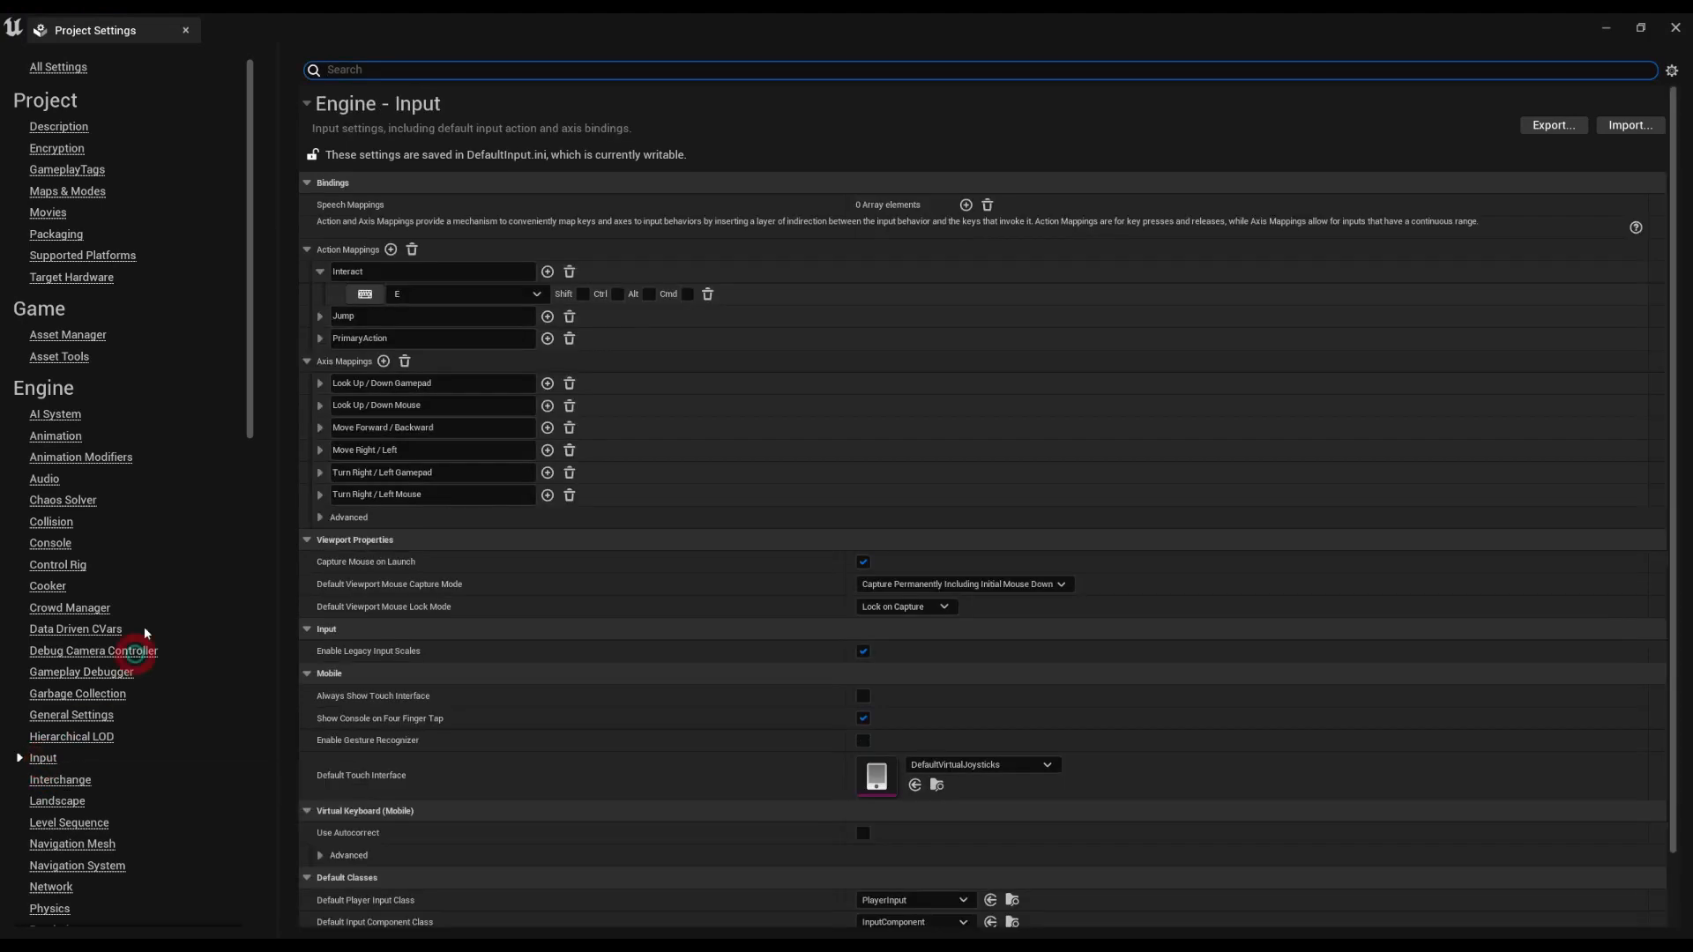
left_click(60, 193)
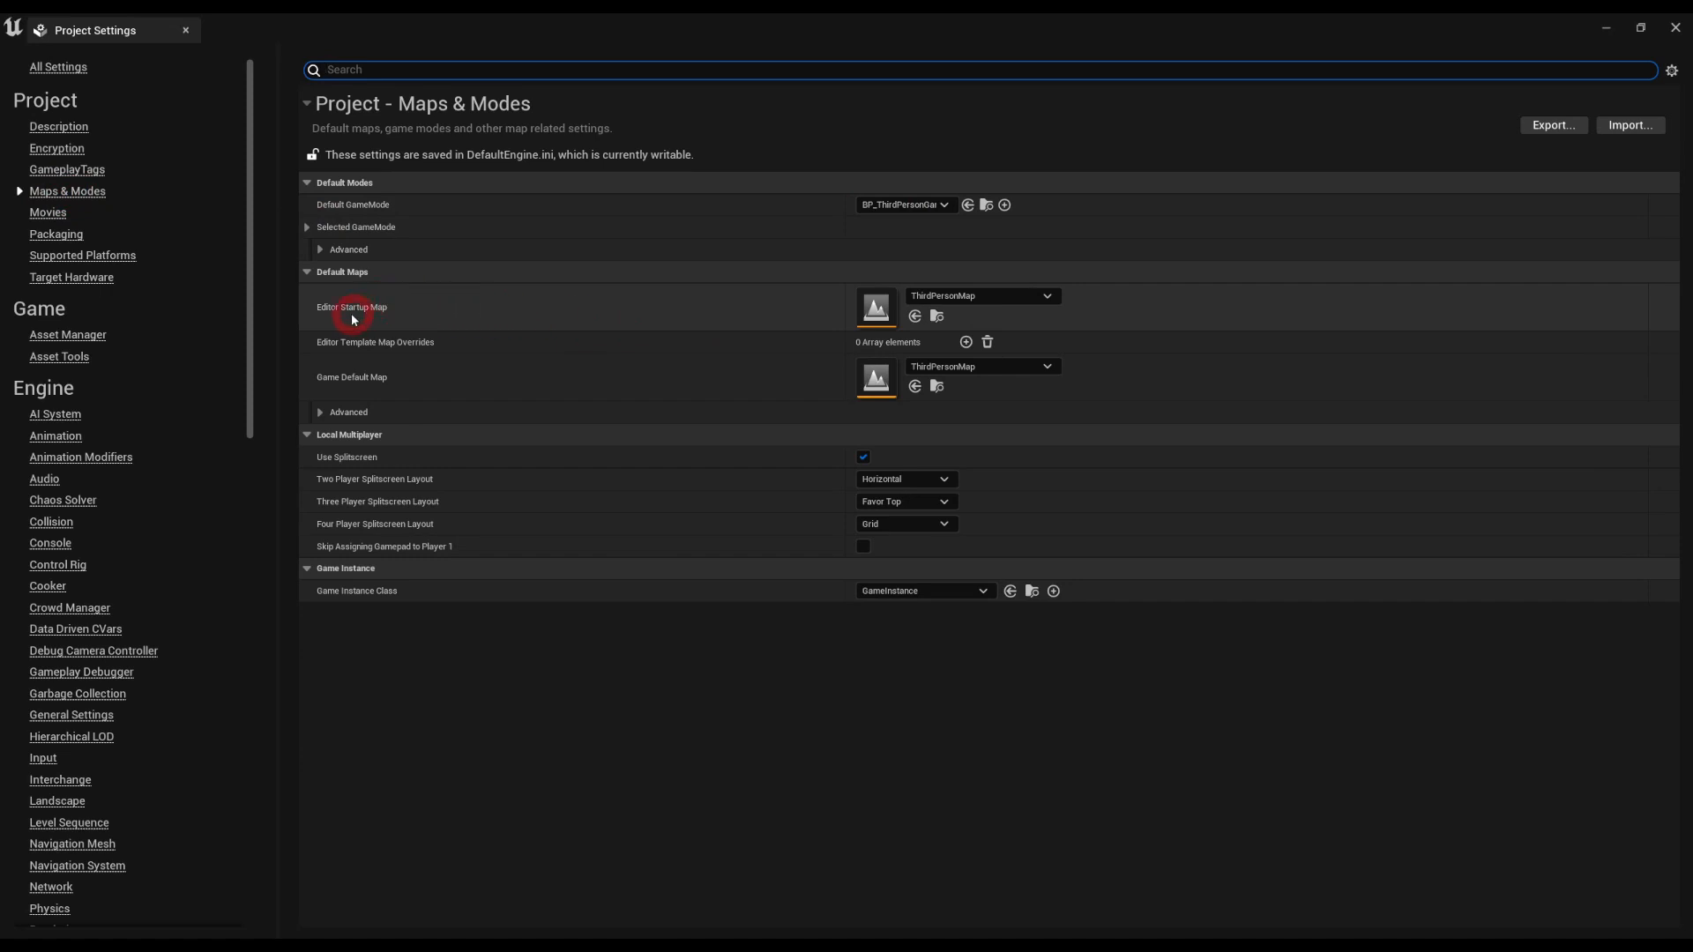
Set the Editor Startup Map to HelloLevel and keep the Project Settings window maximized.
mouse_move(351, 315)
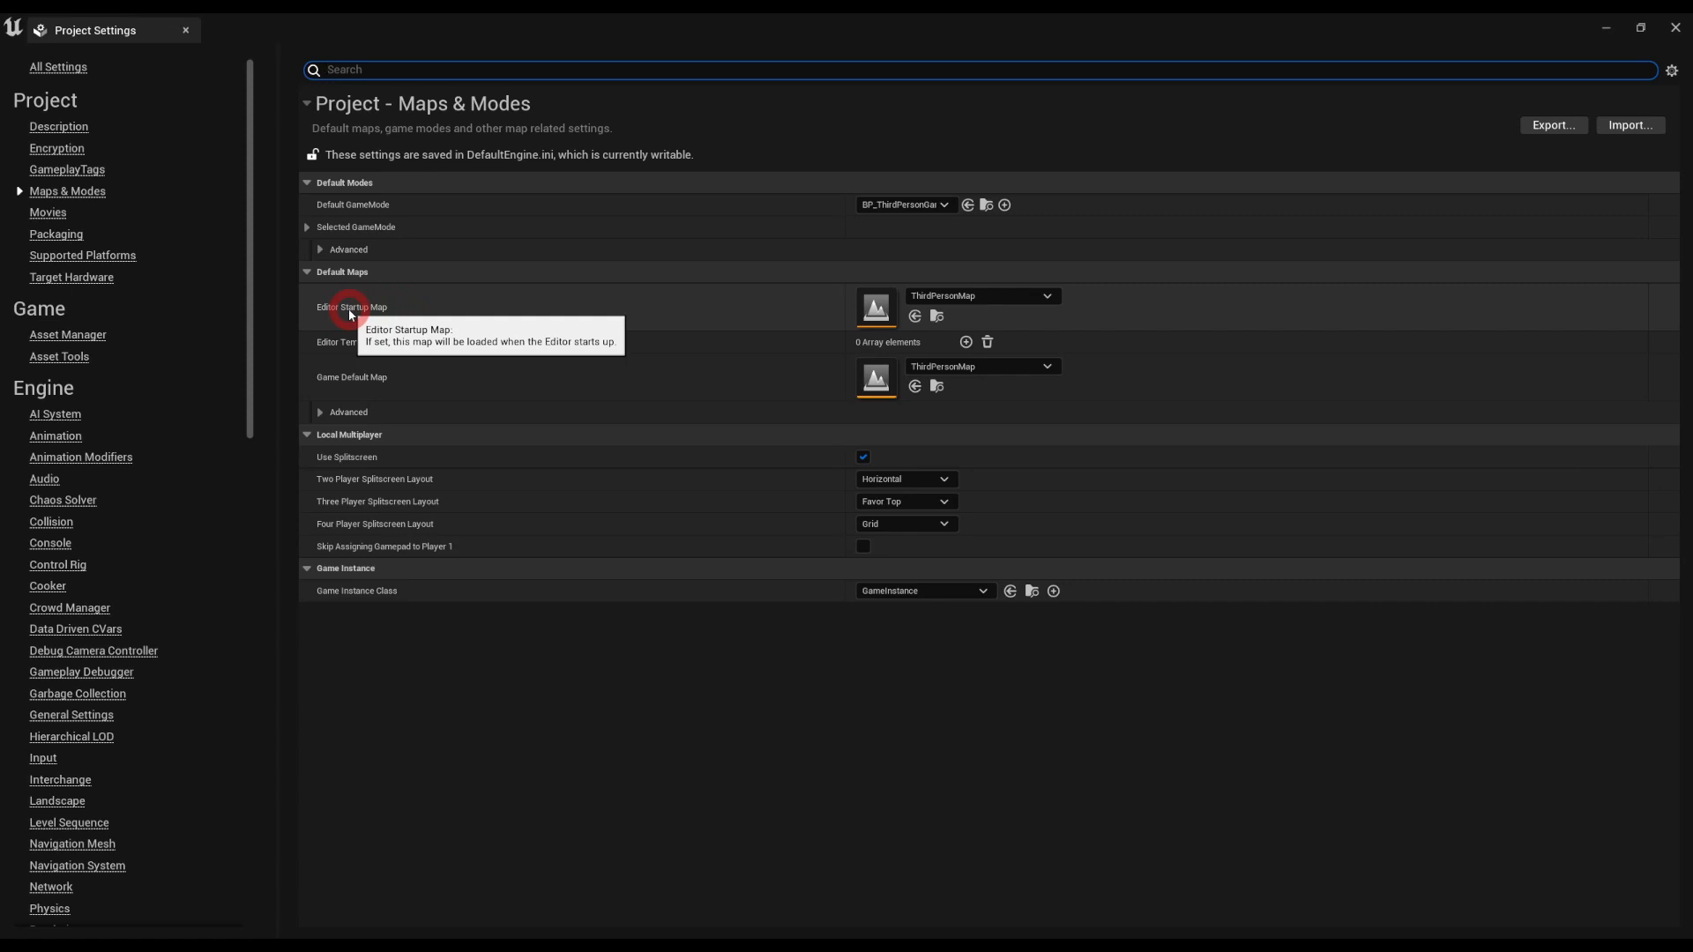
left_click_drag(400, 27, 519, 630)
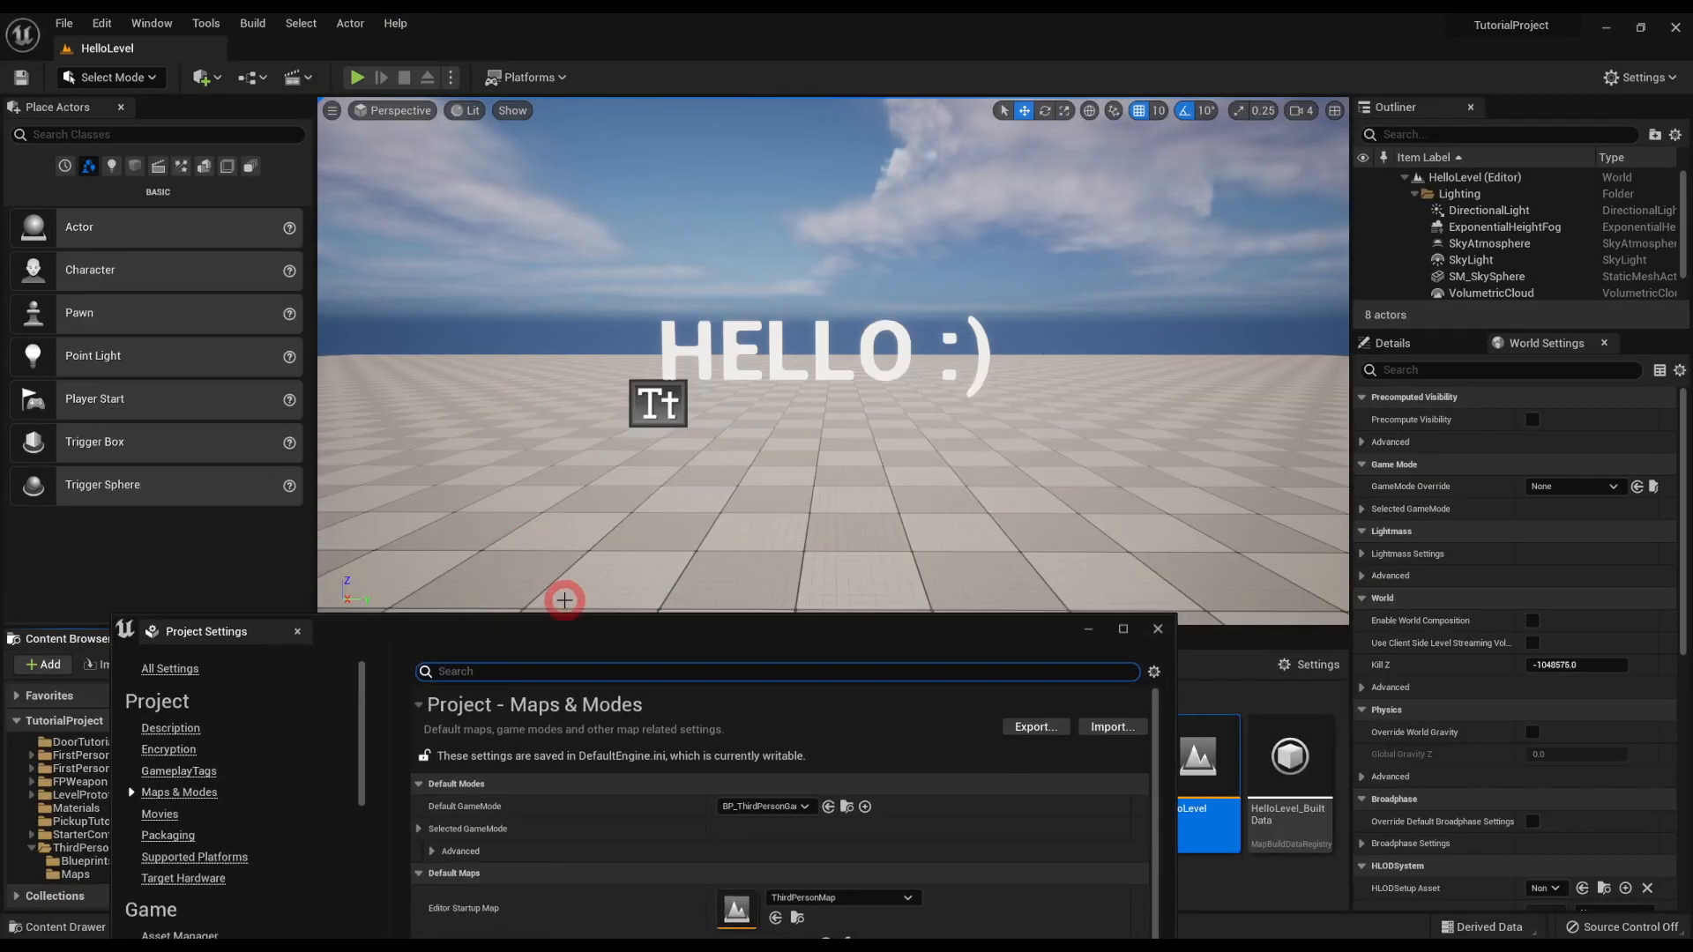
double_click(564, 632)
left_click(936, 299)
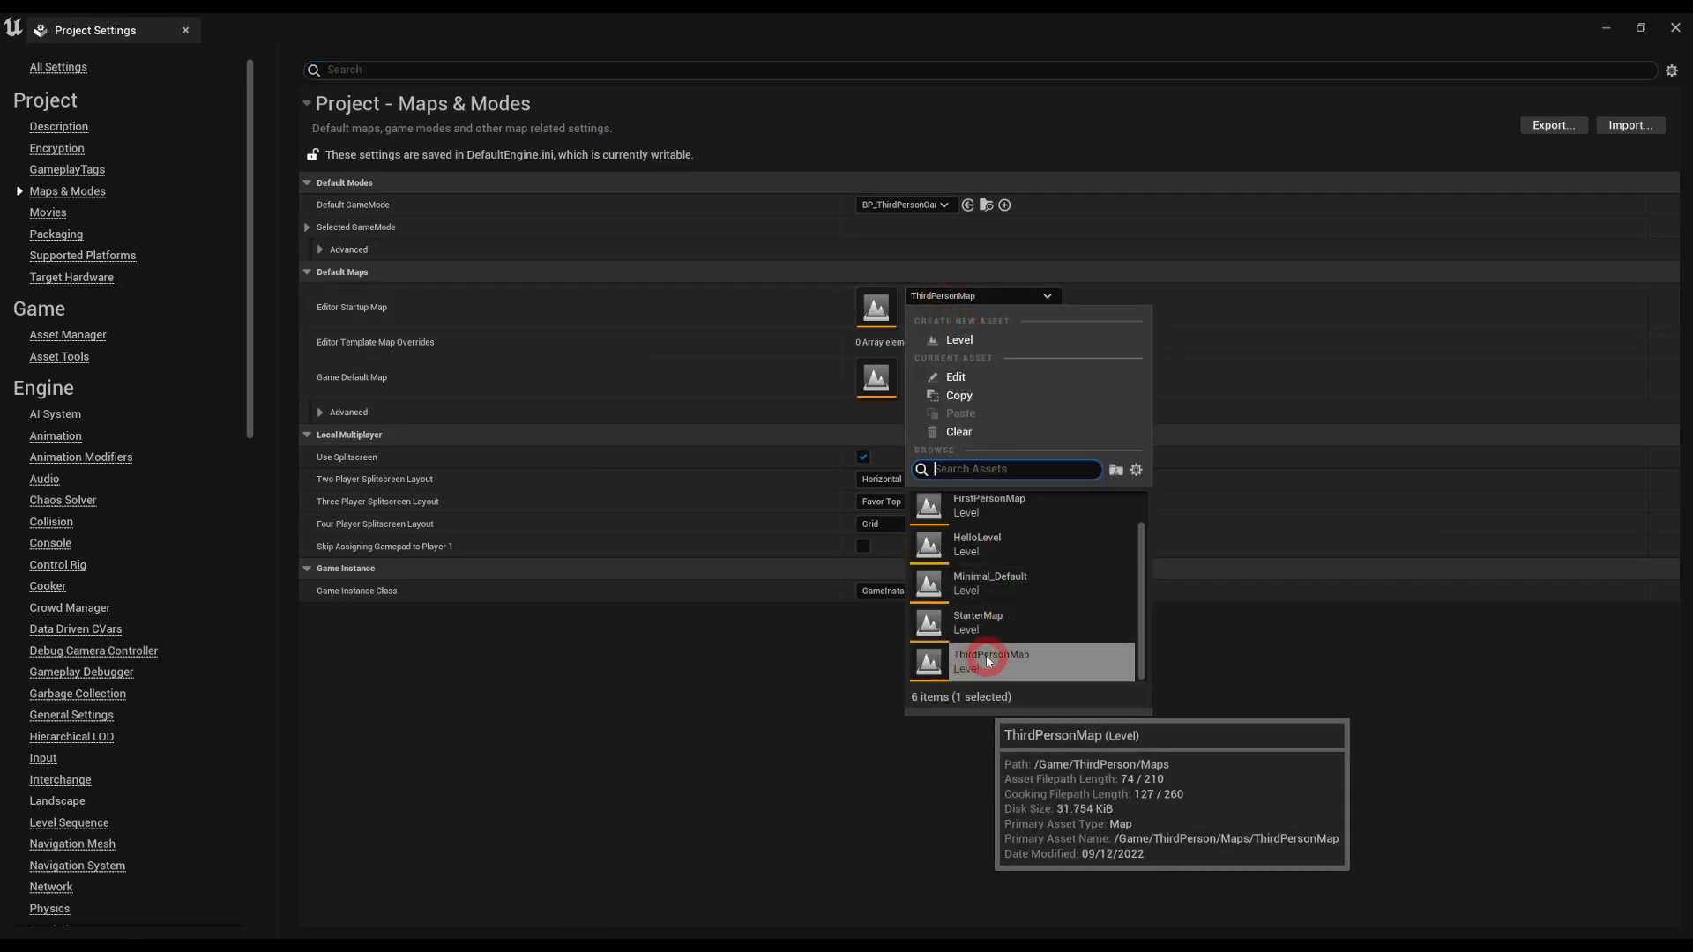
scroll(996, 581, "up", 1)
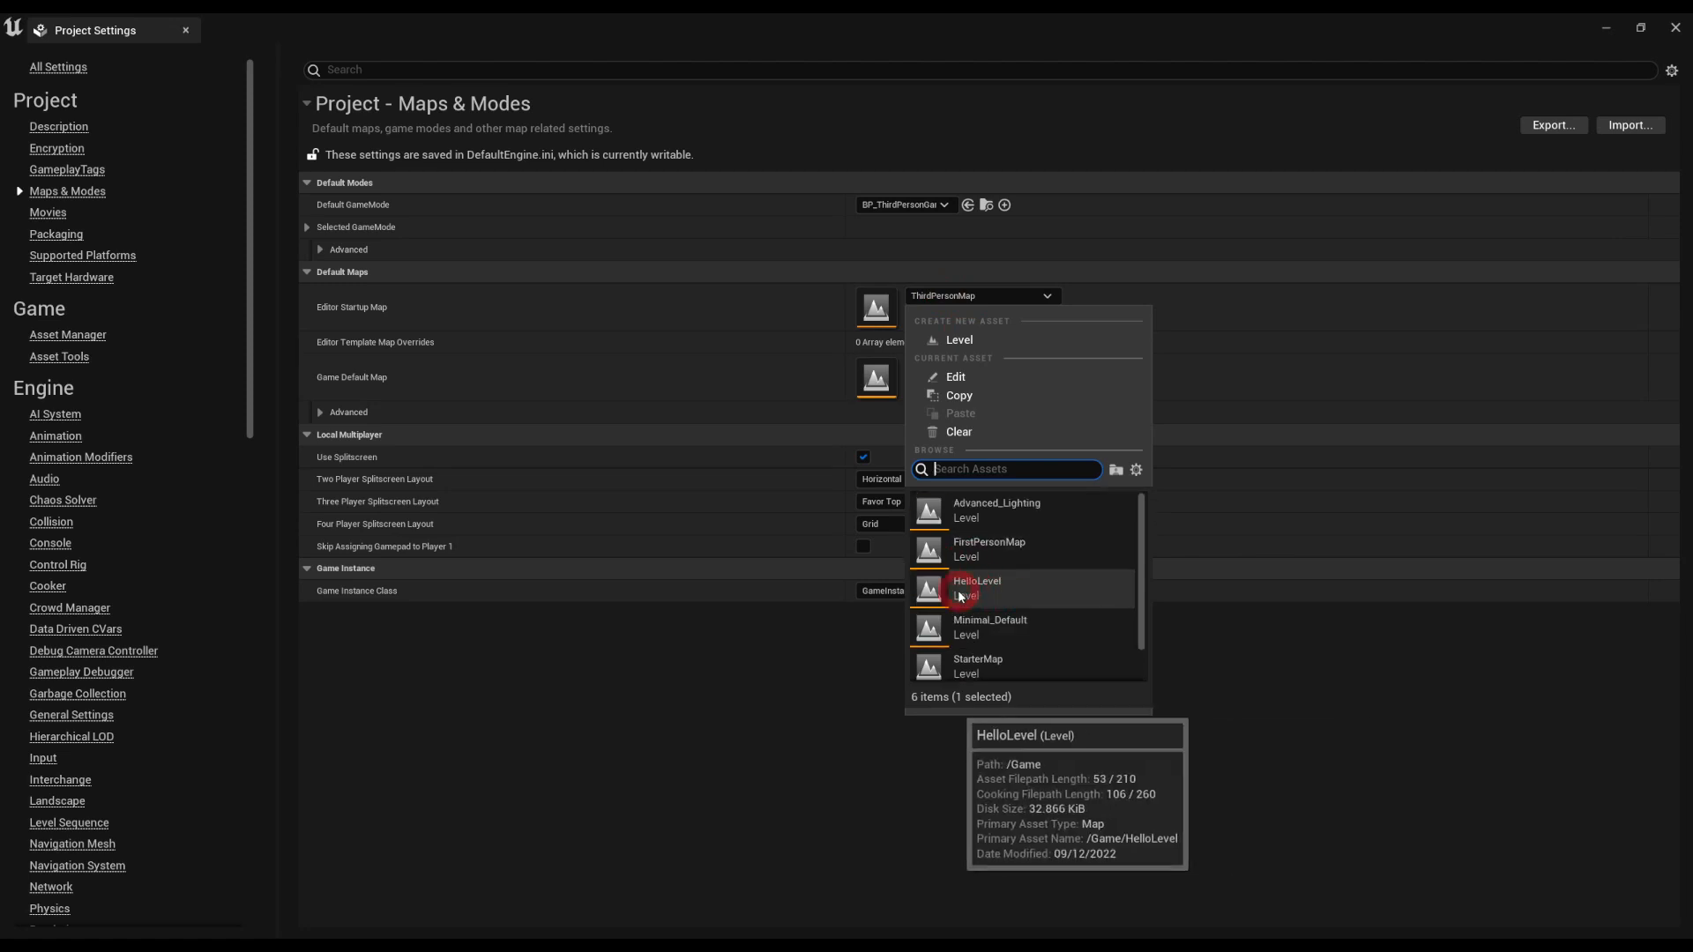
left_click(970, 597)
double_click(658, 30)
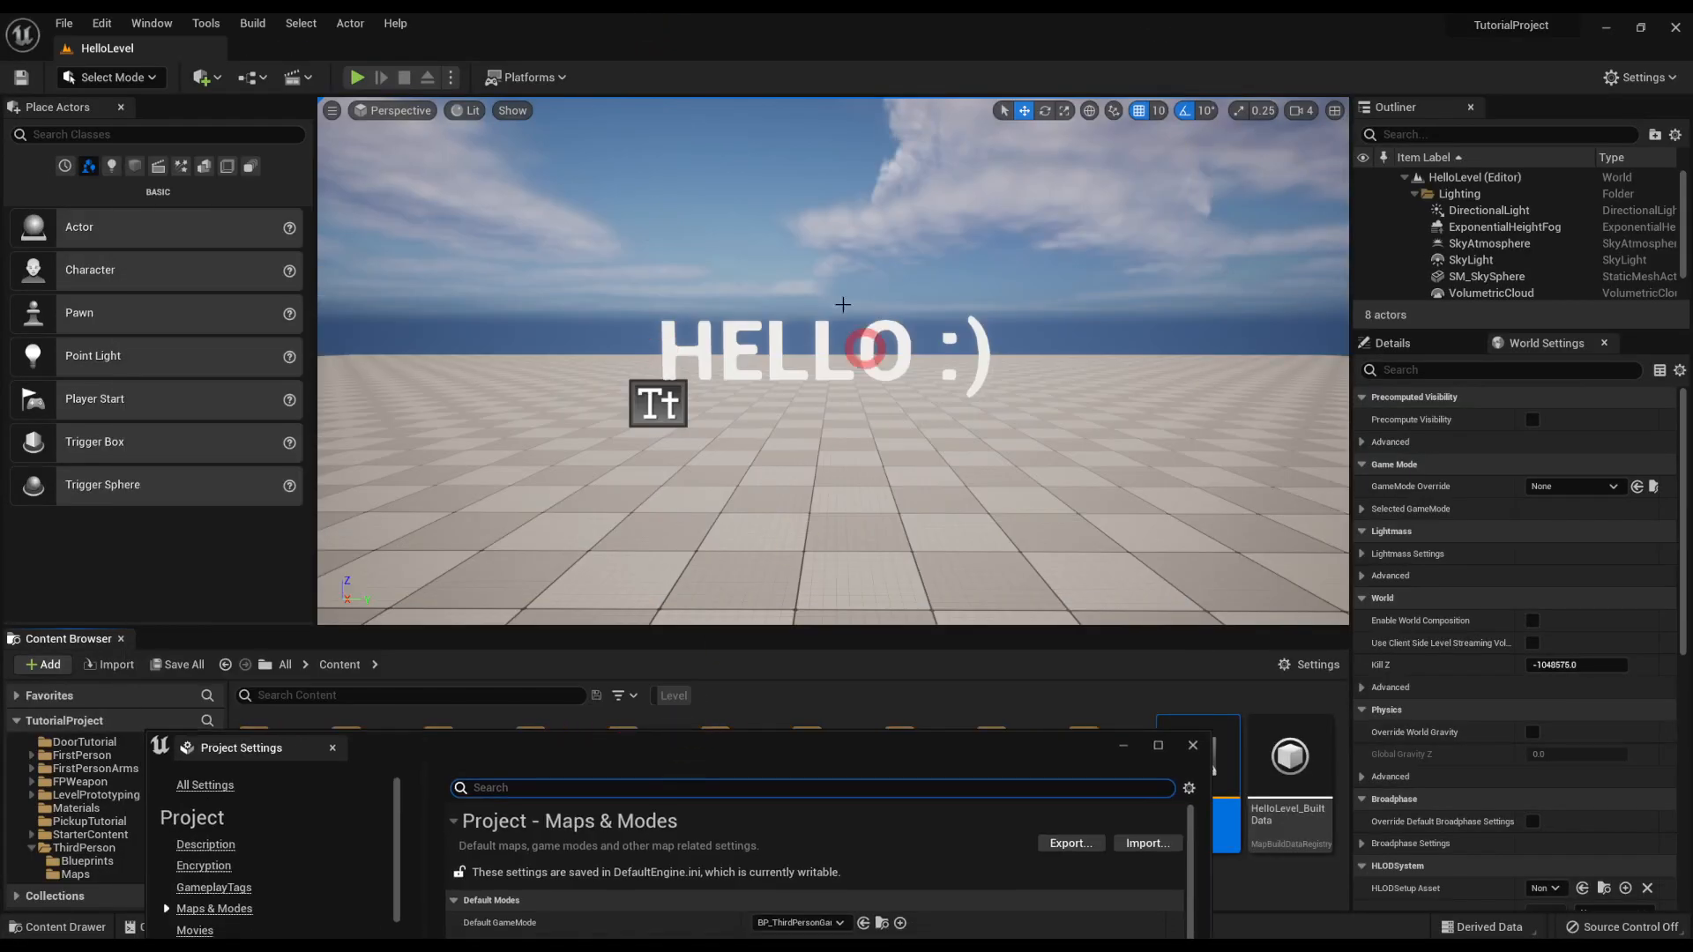
left_click_drag(733, 751, 680, 253)
double_click(672, 250)
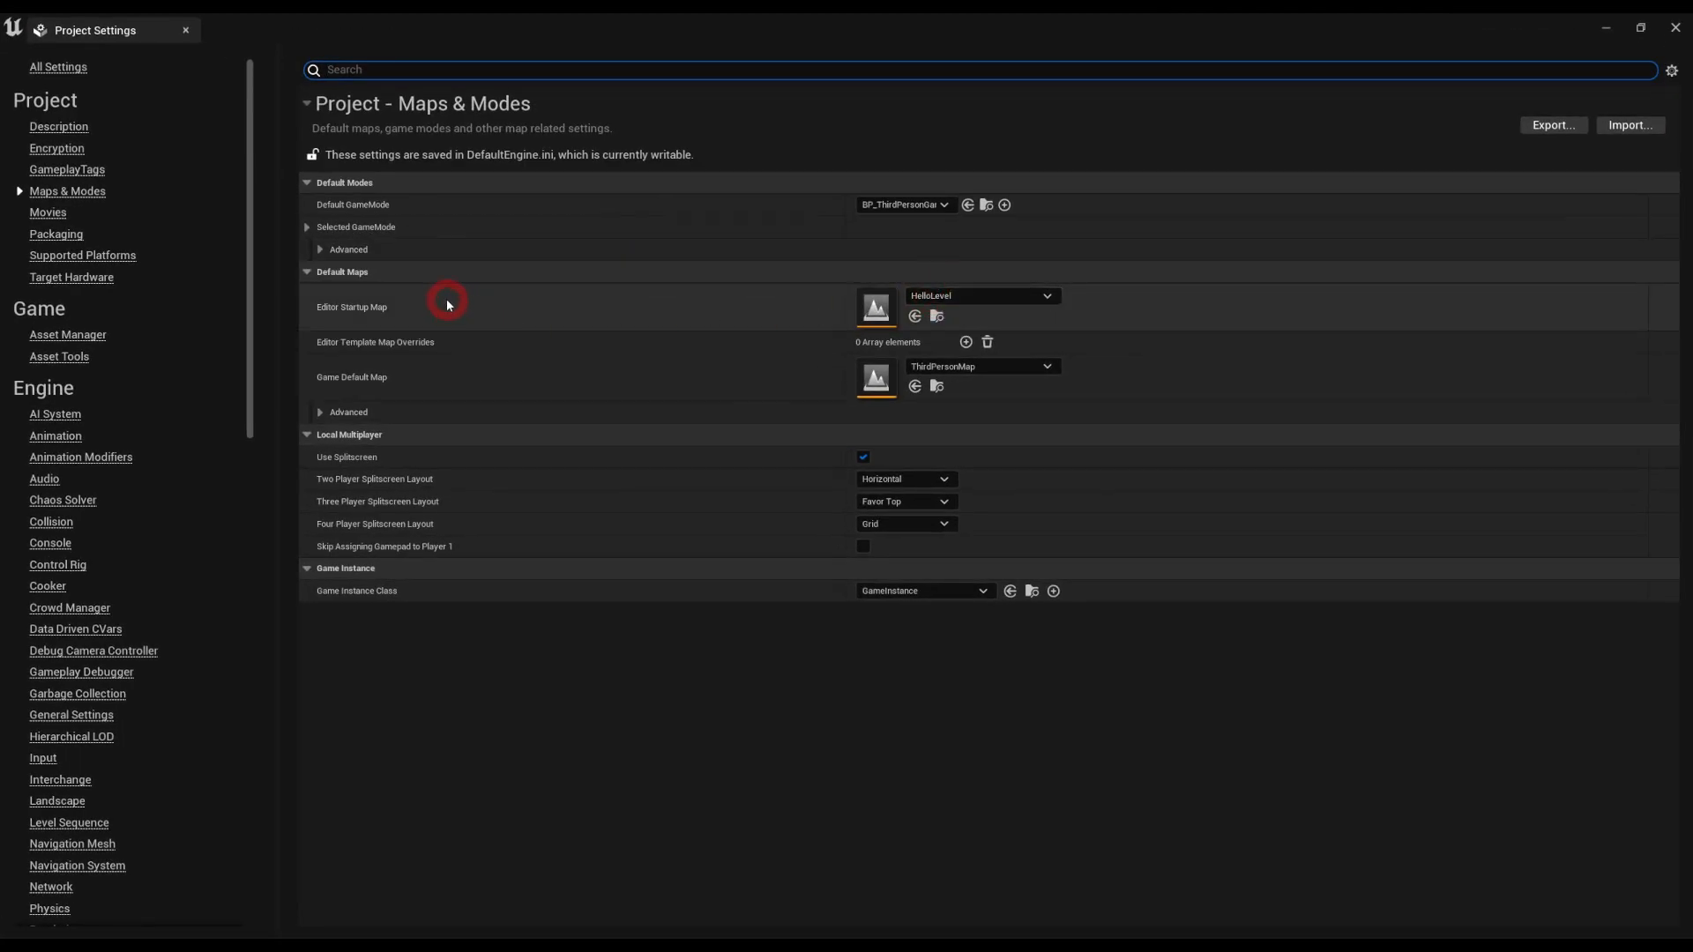
Set the Game Default Map to HelloLevel and minimize the Project Settings window.
left_click(939, 370)
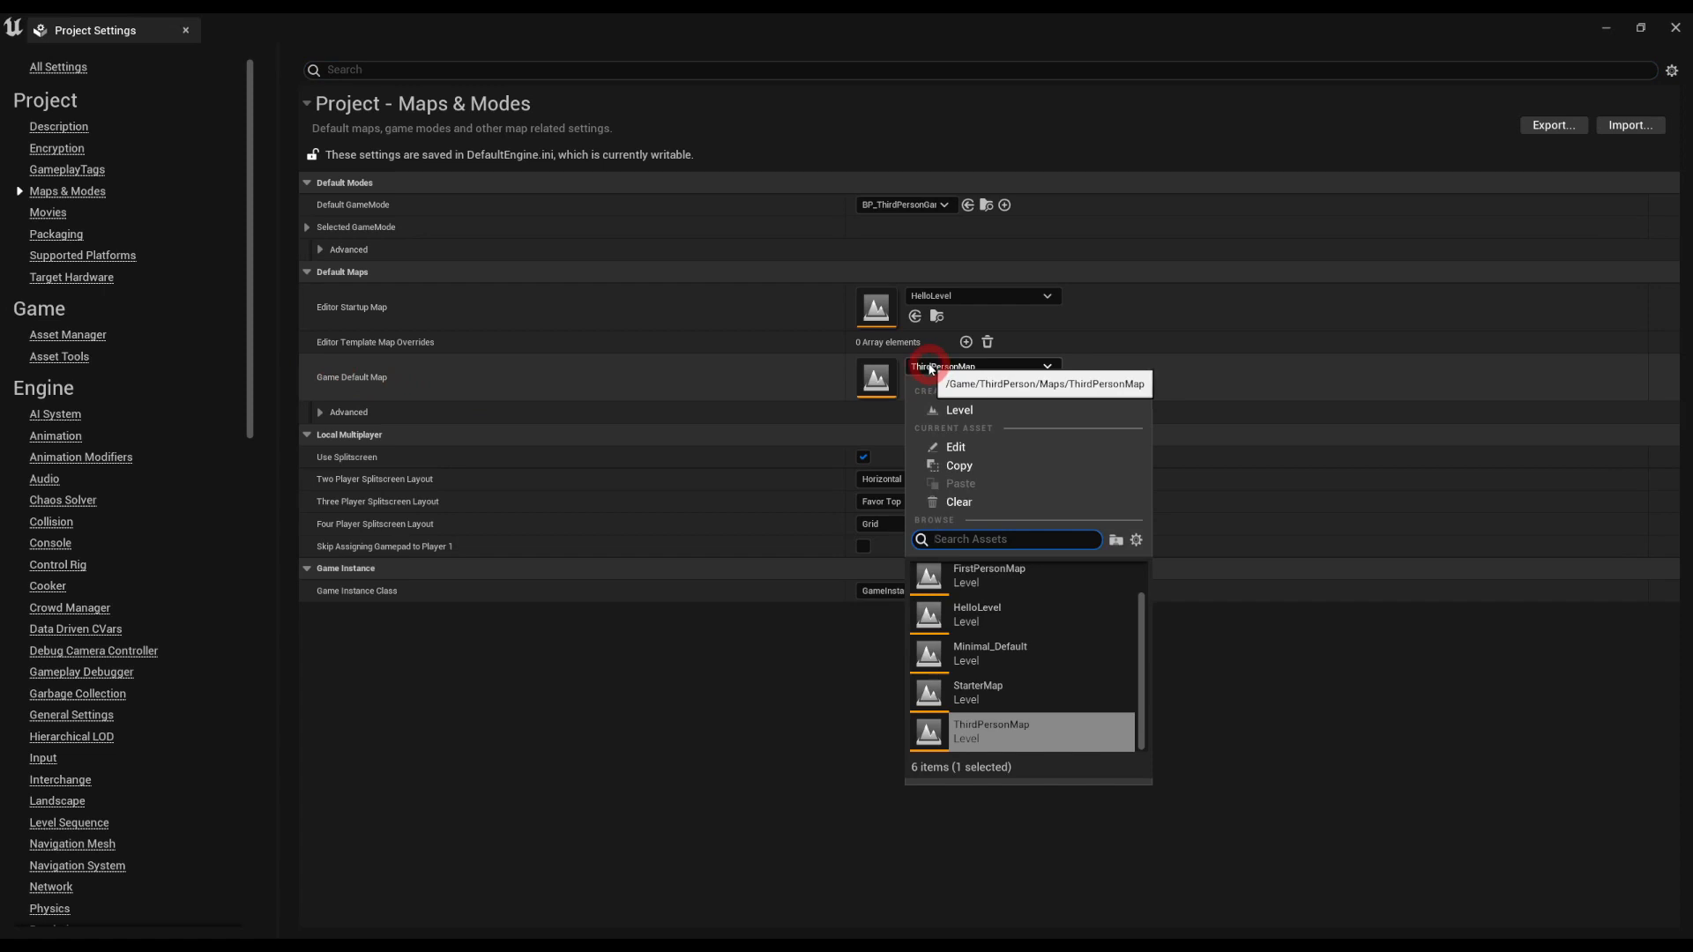
left_click_drag(750, 25, 741, 645)
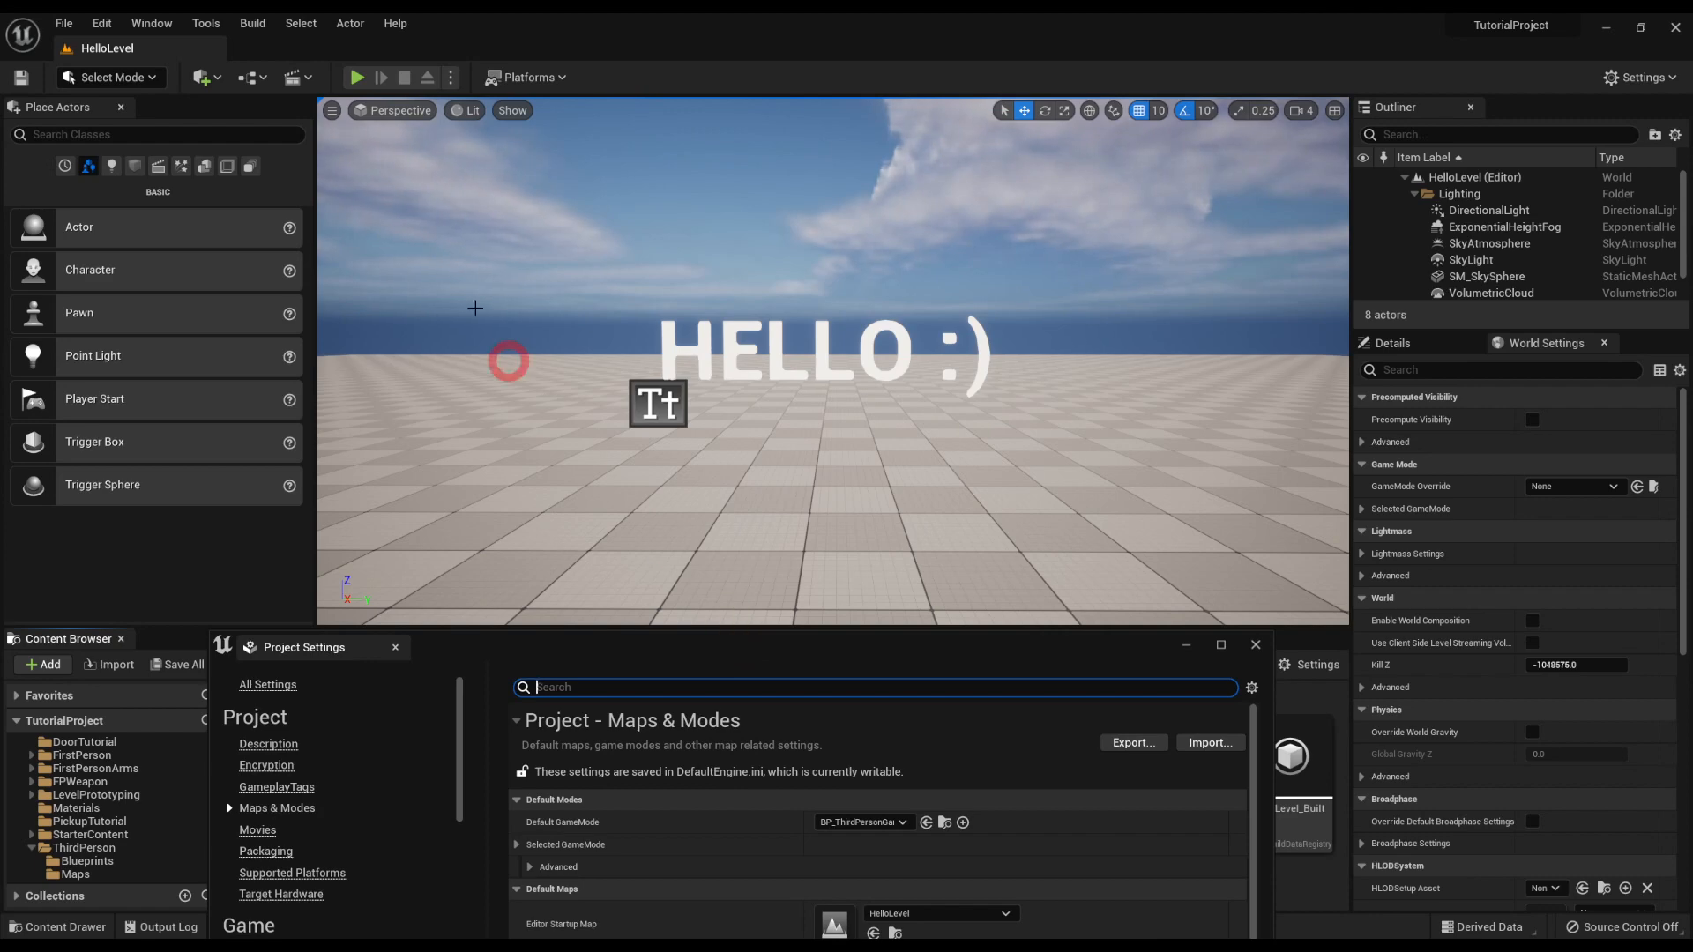
left_click(445, 527)
double_click(525, 642)
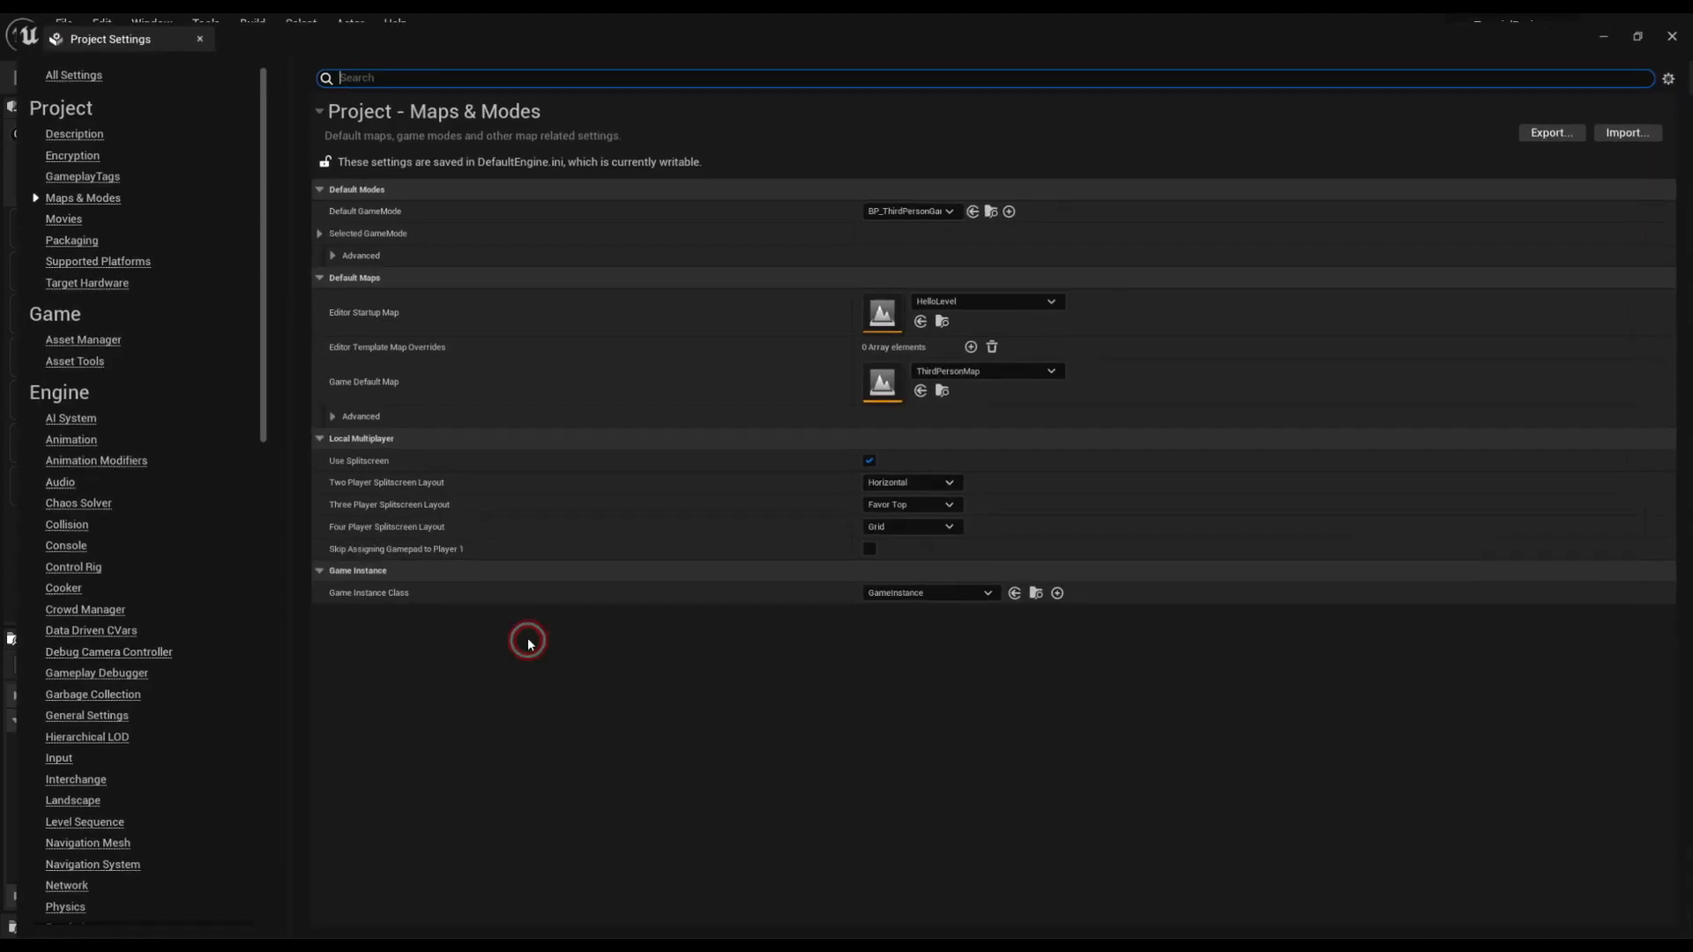
left_click(939, 366)
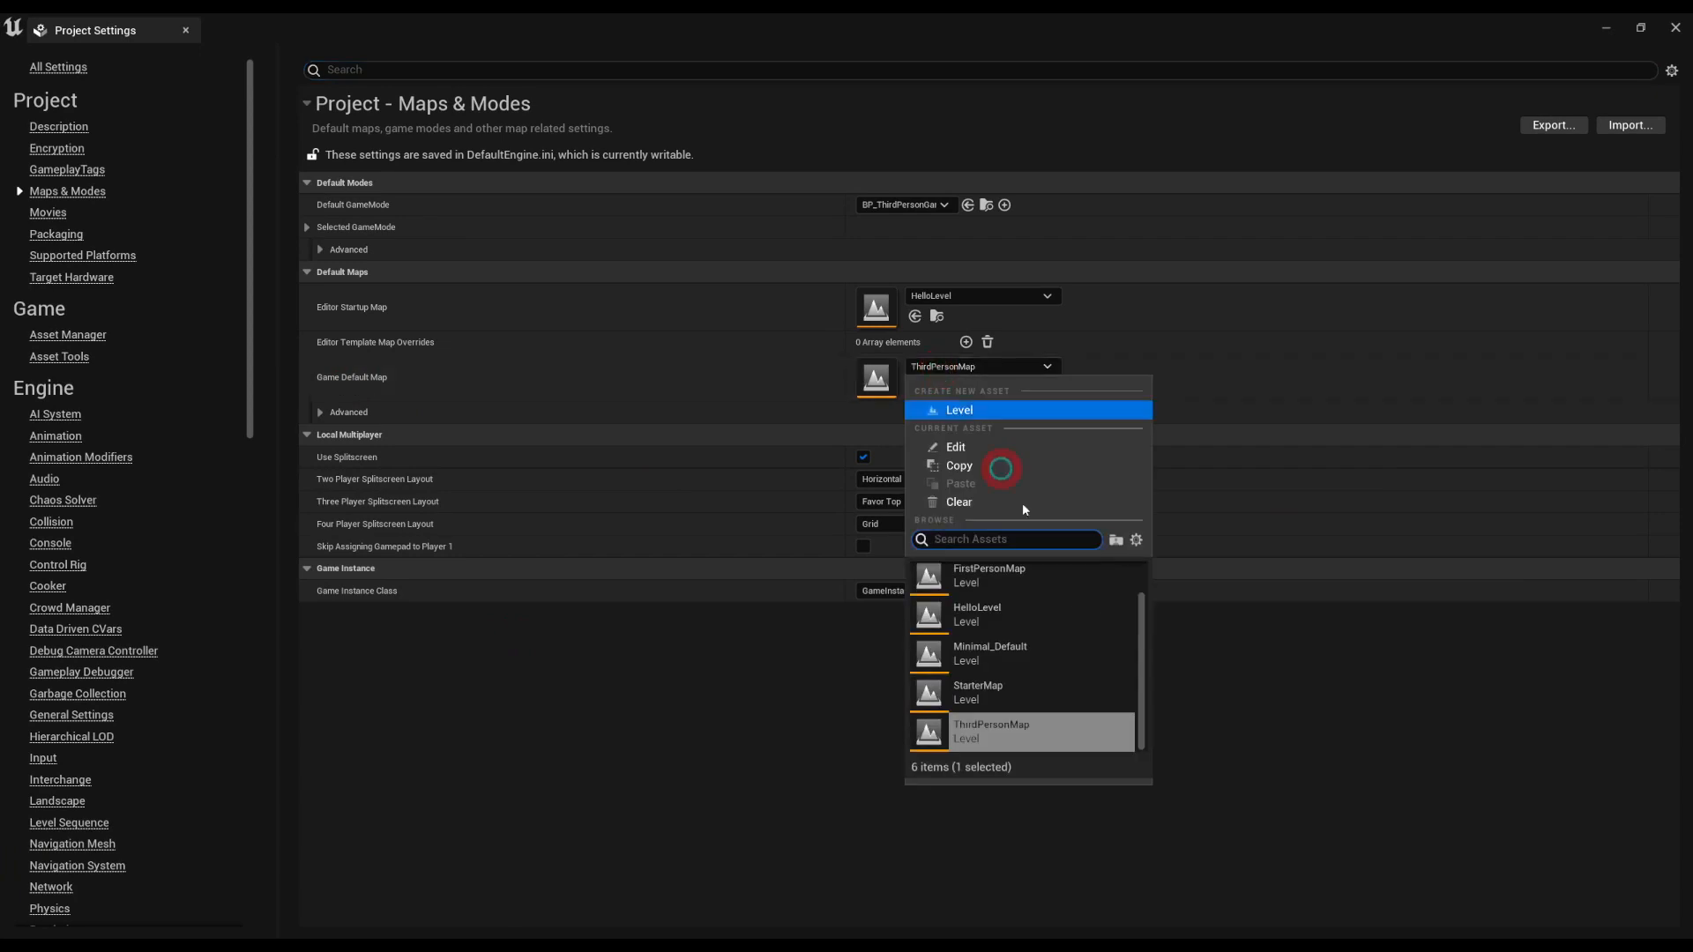
left_click(981, 617)
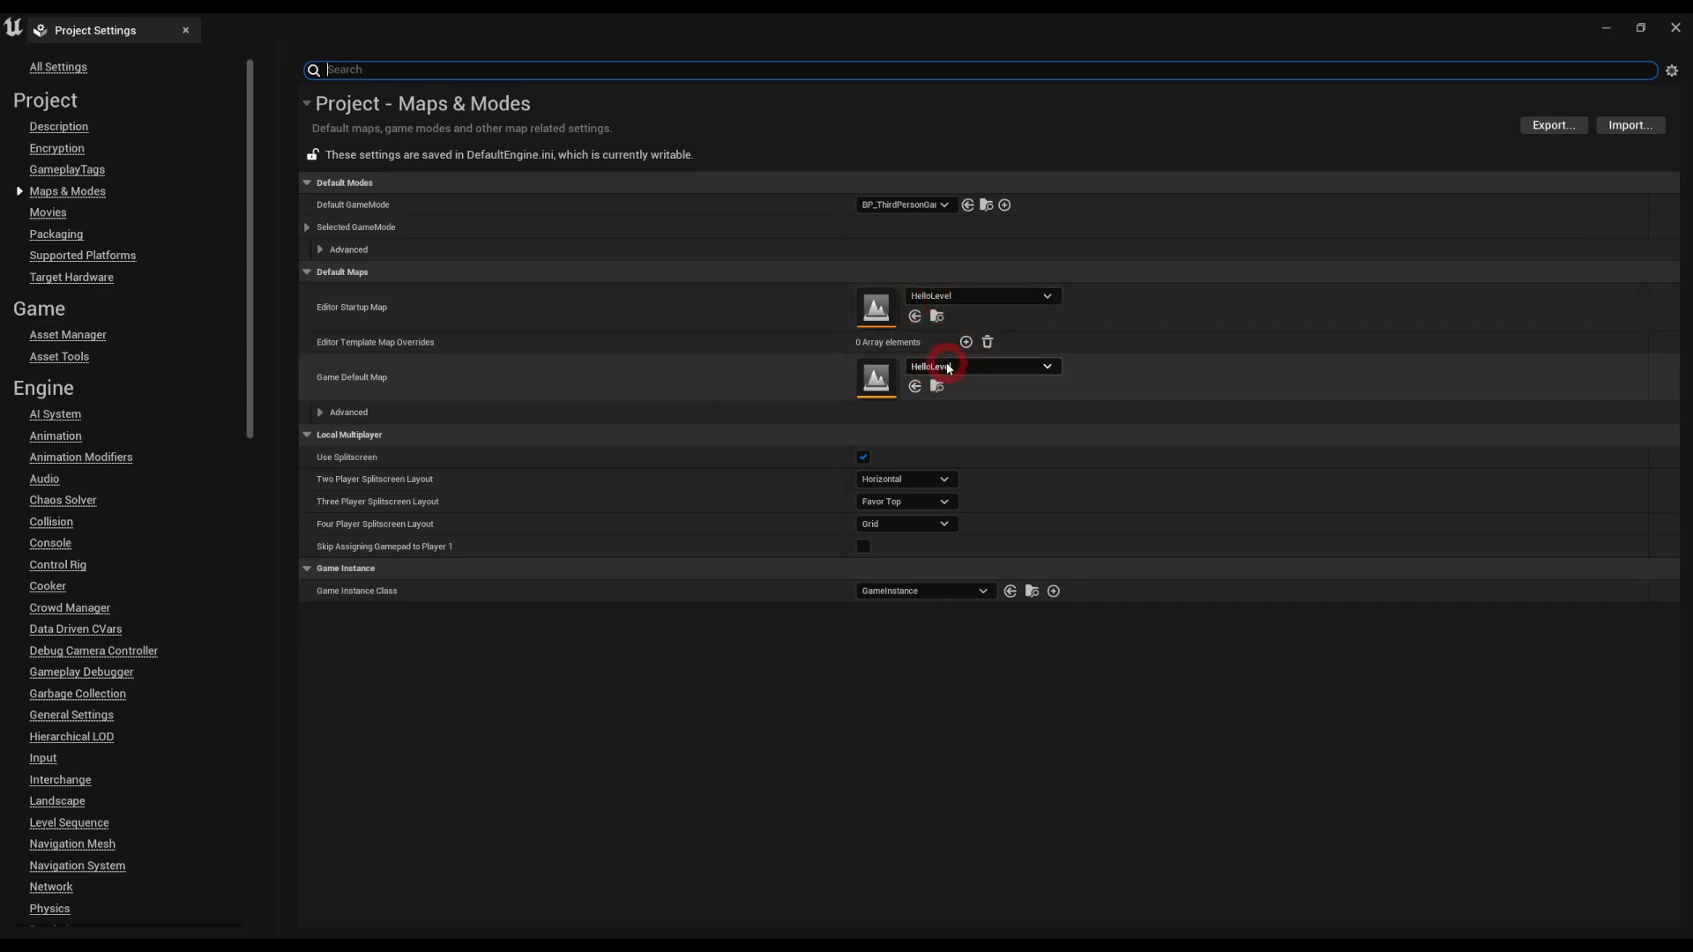
left_click(935, 296)
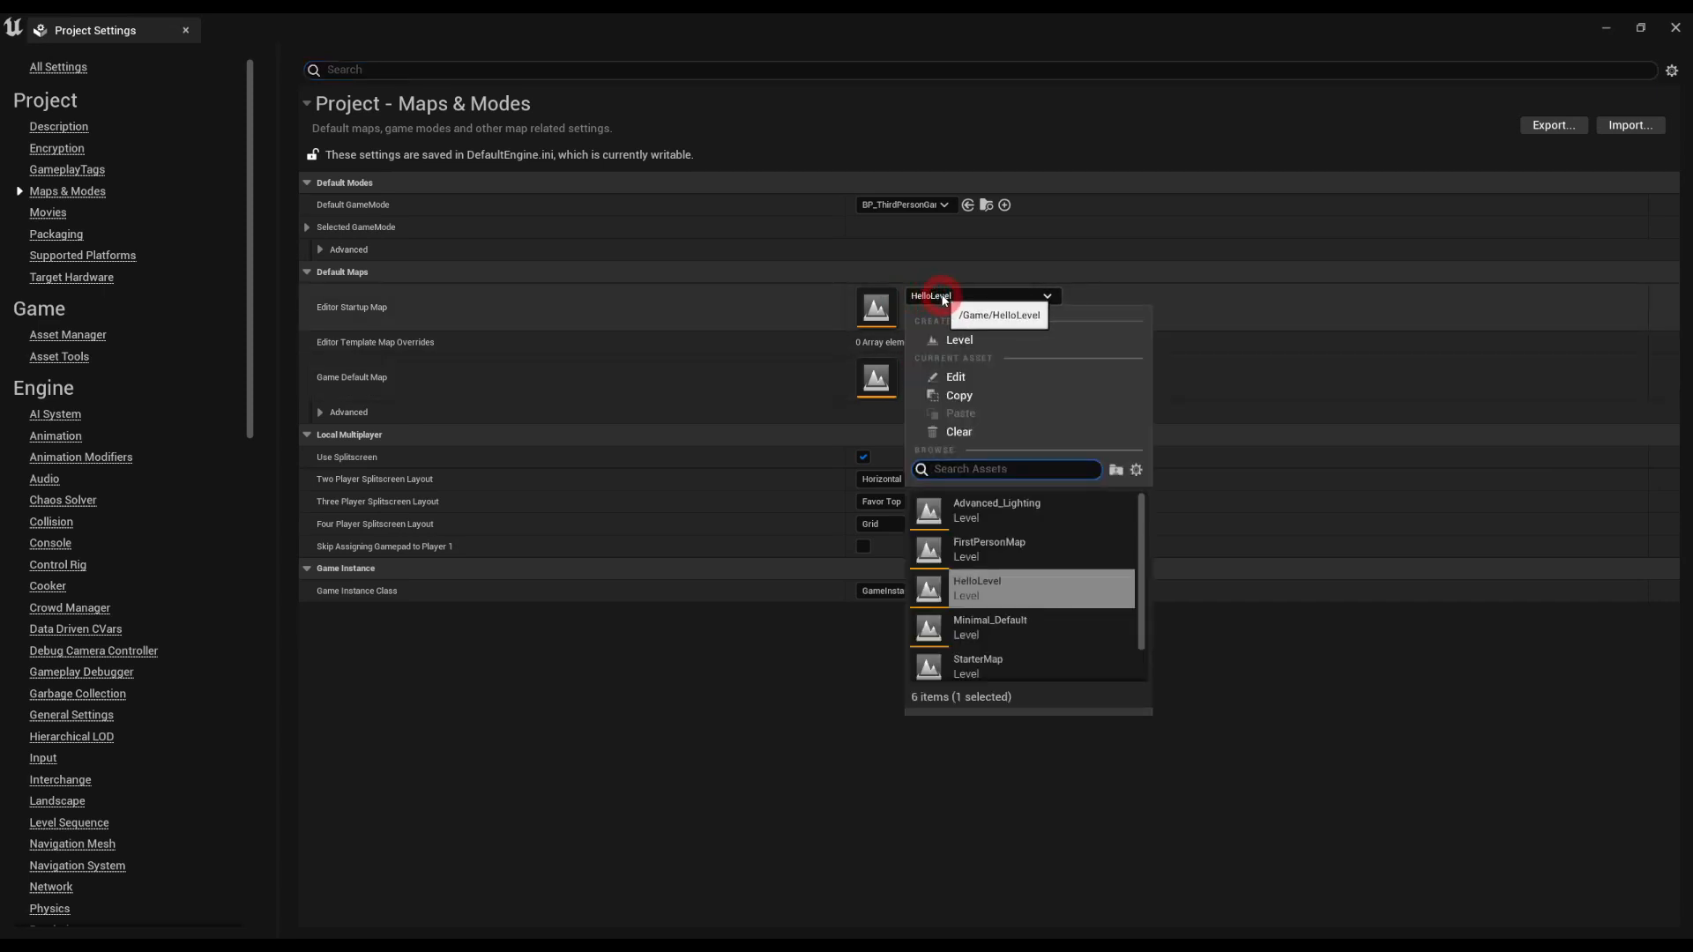
left_click(396, 309)
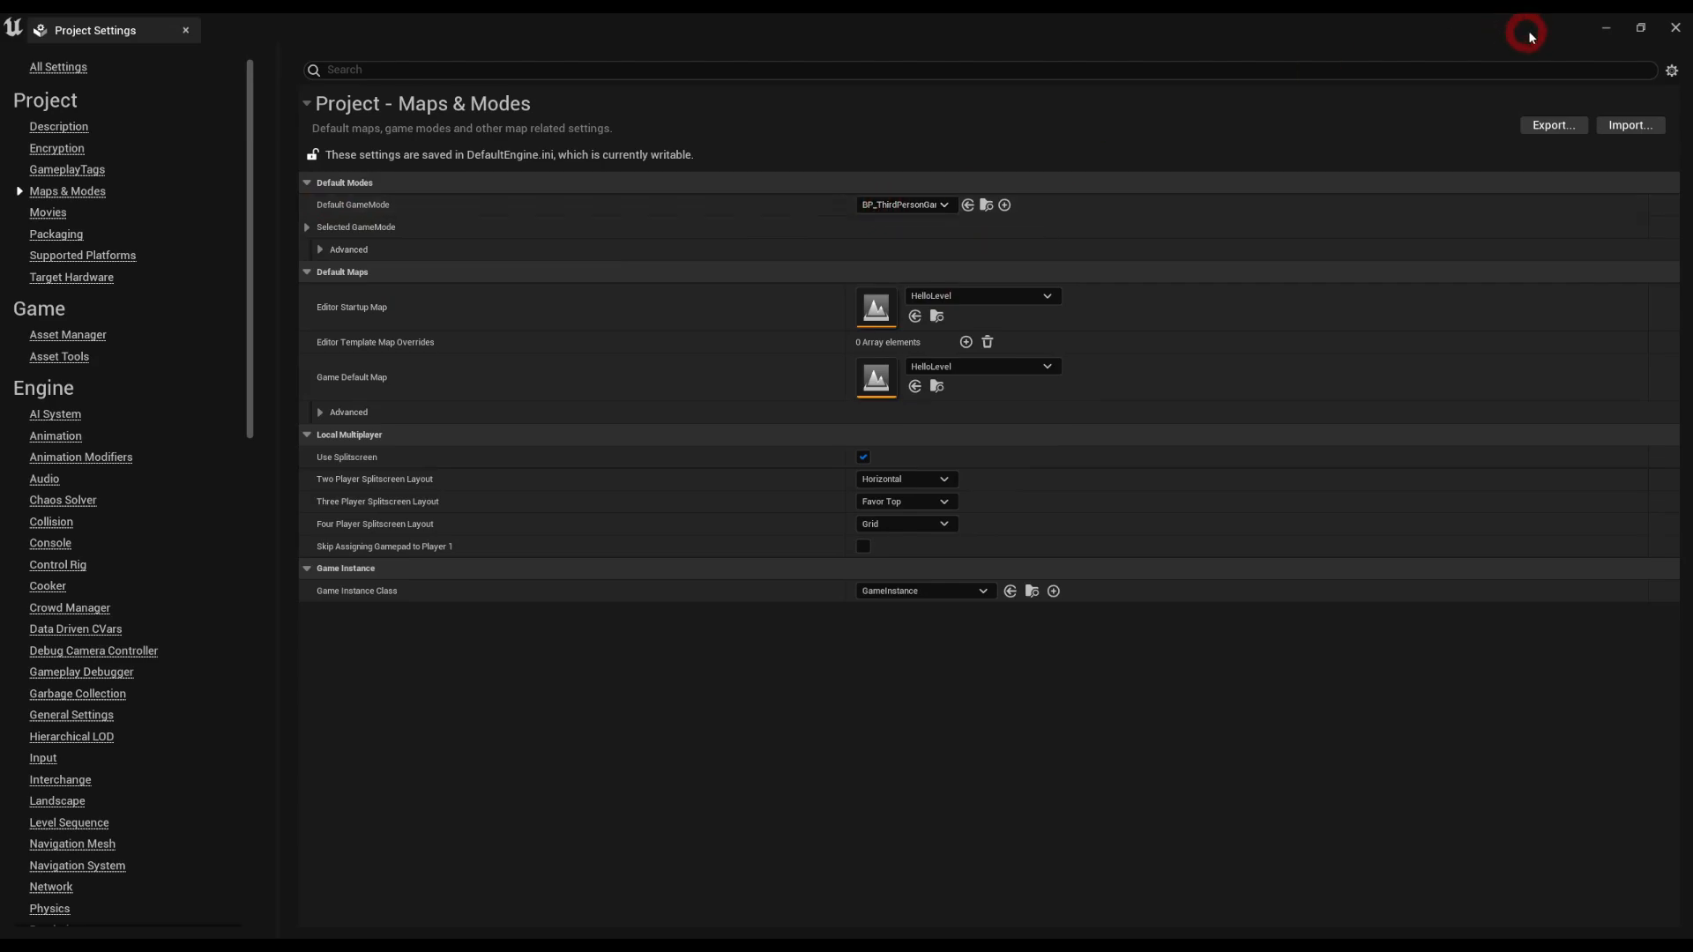
left_click(1605, 27)
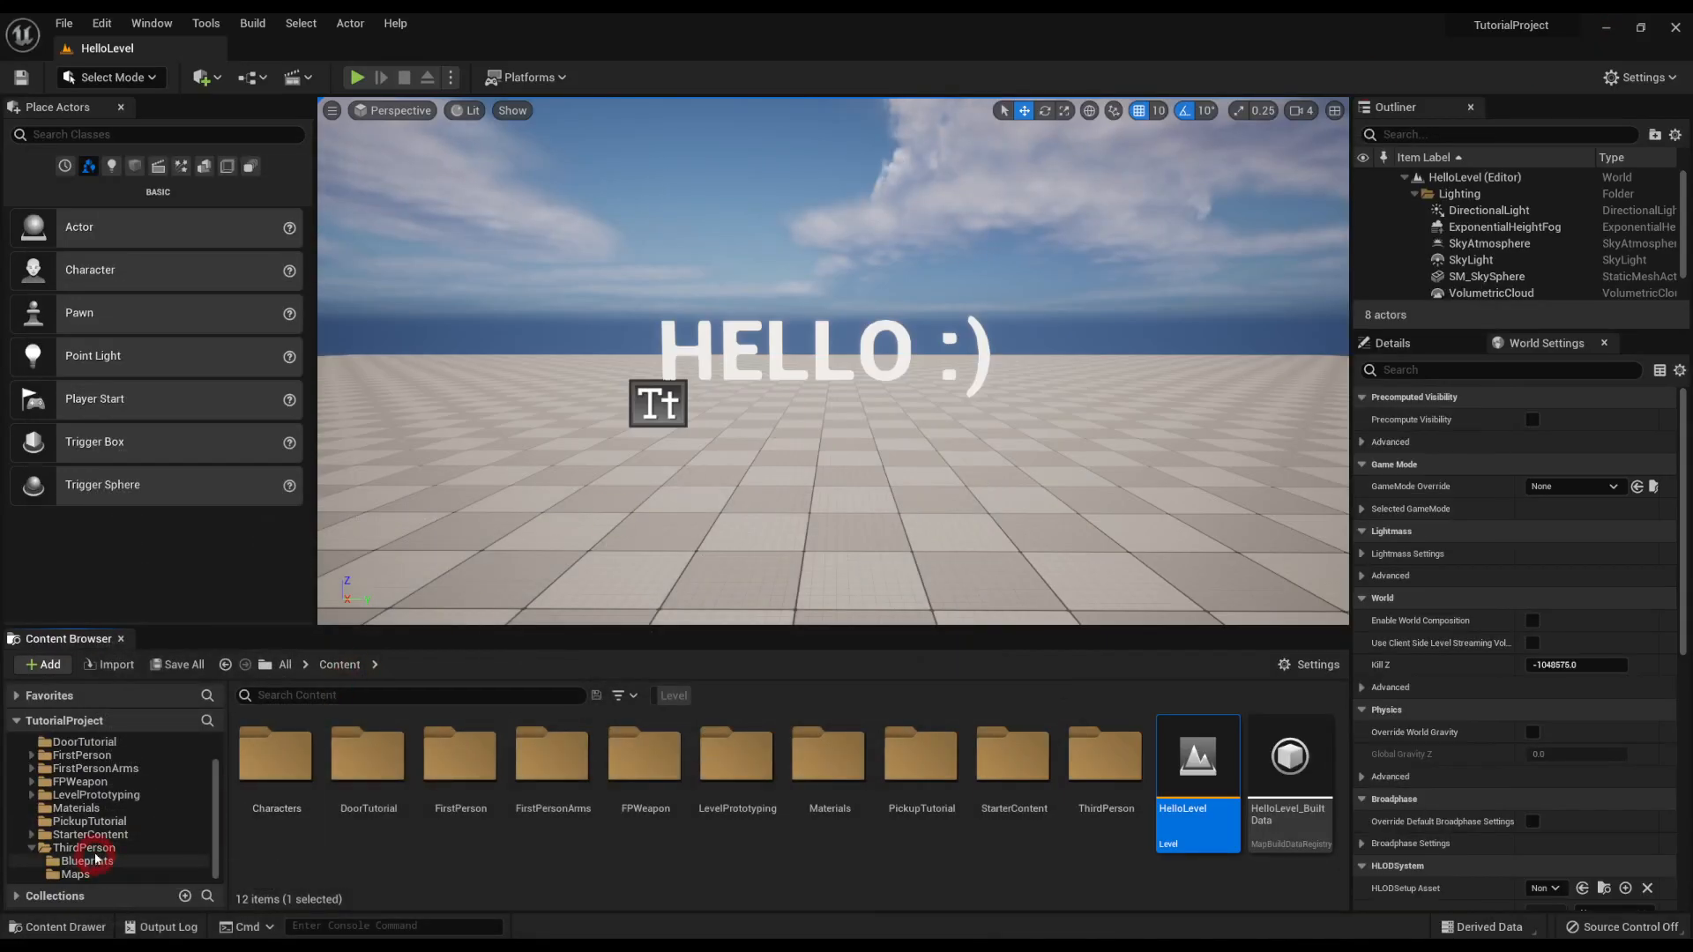
Show the ThirdPerson folder, play-test HelloLevel by running the character around, and stop the play session.
left_click(84, 847)
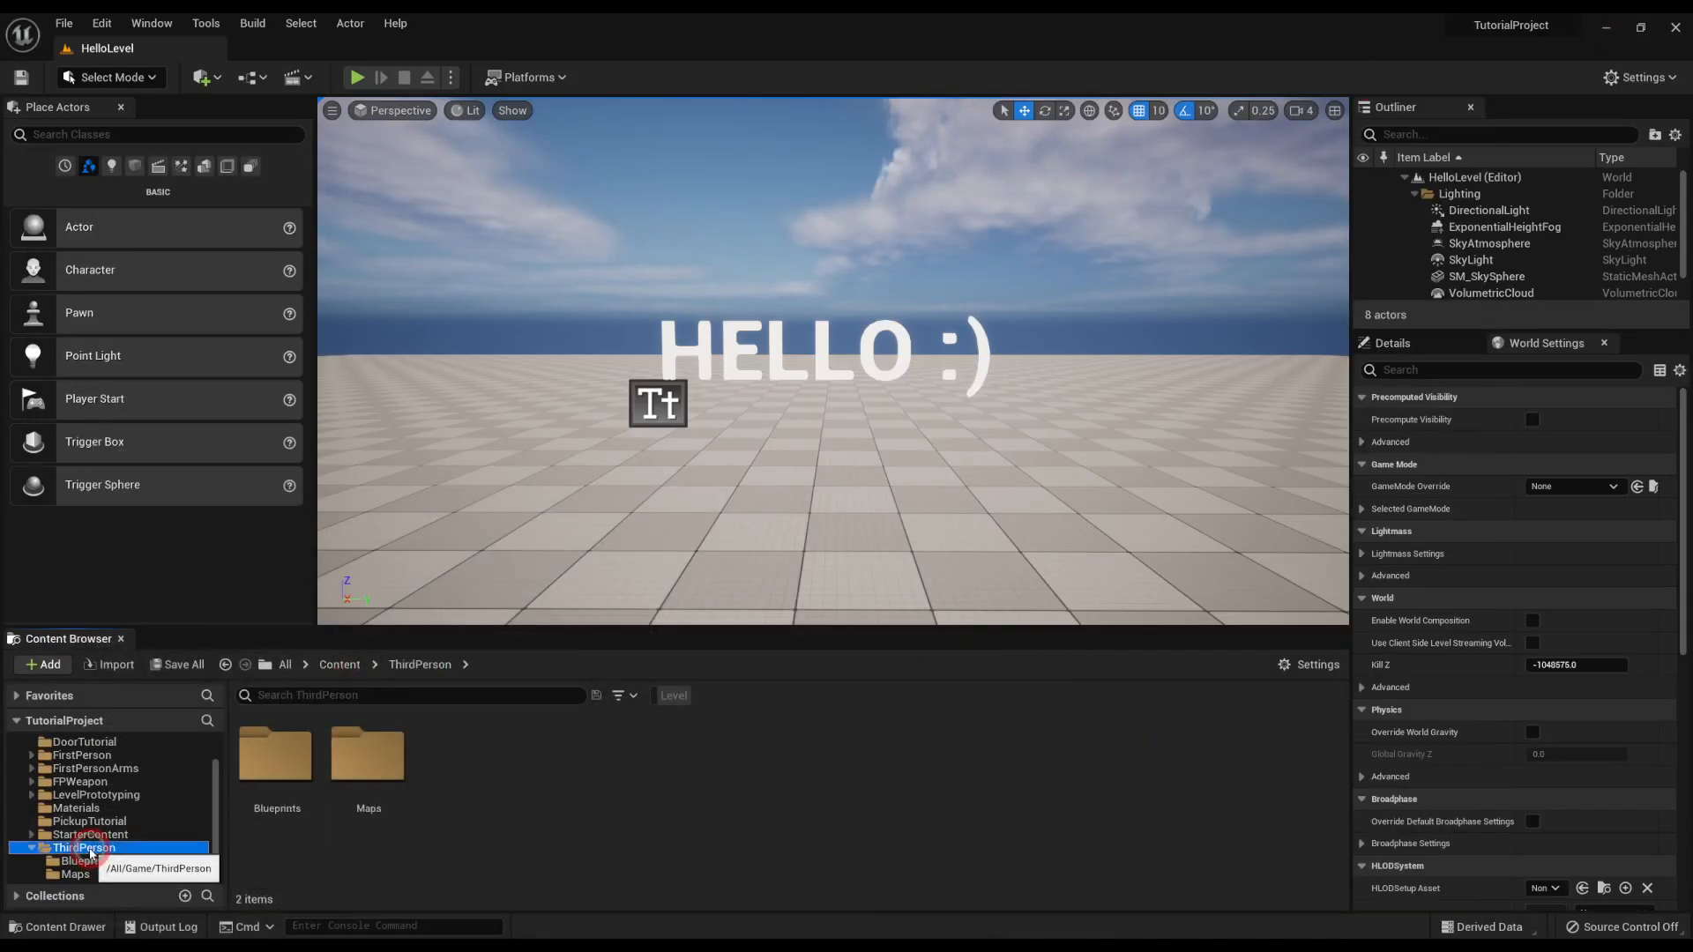
left_click(357, 78)
key("s")
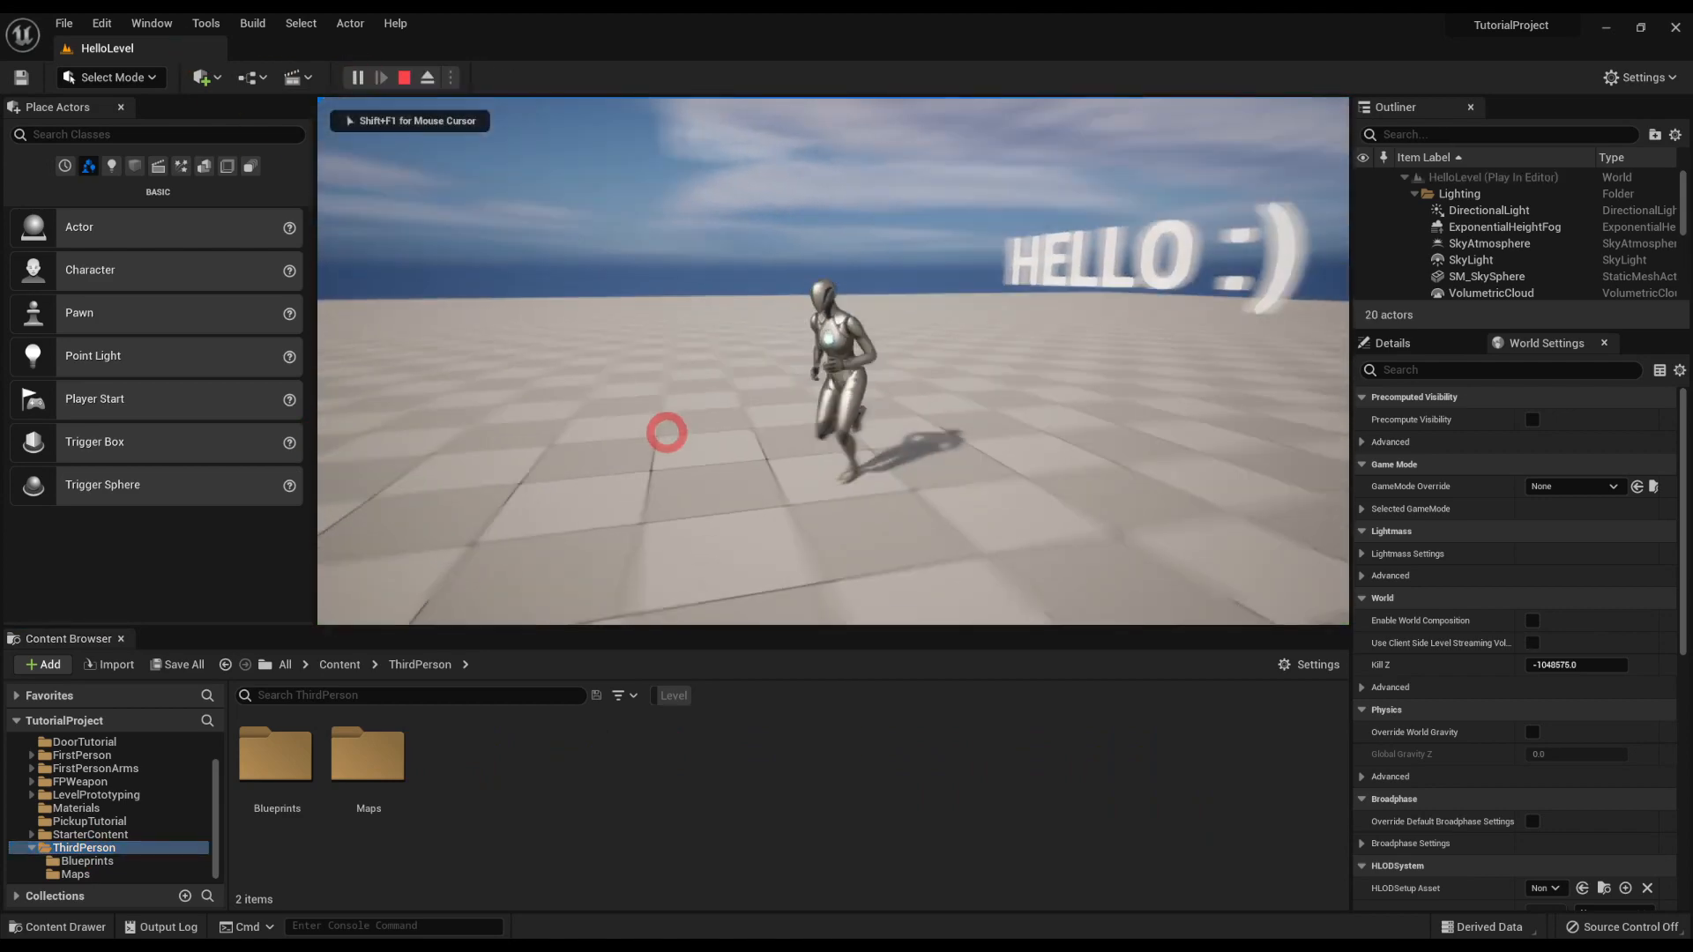
key("a")
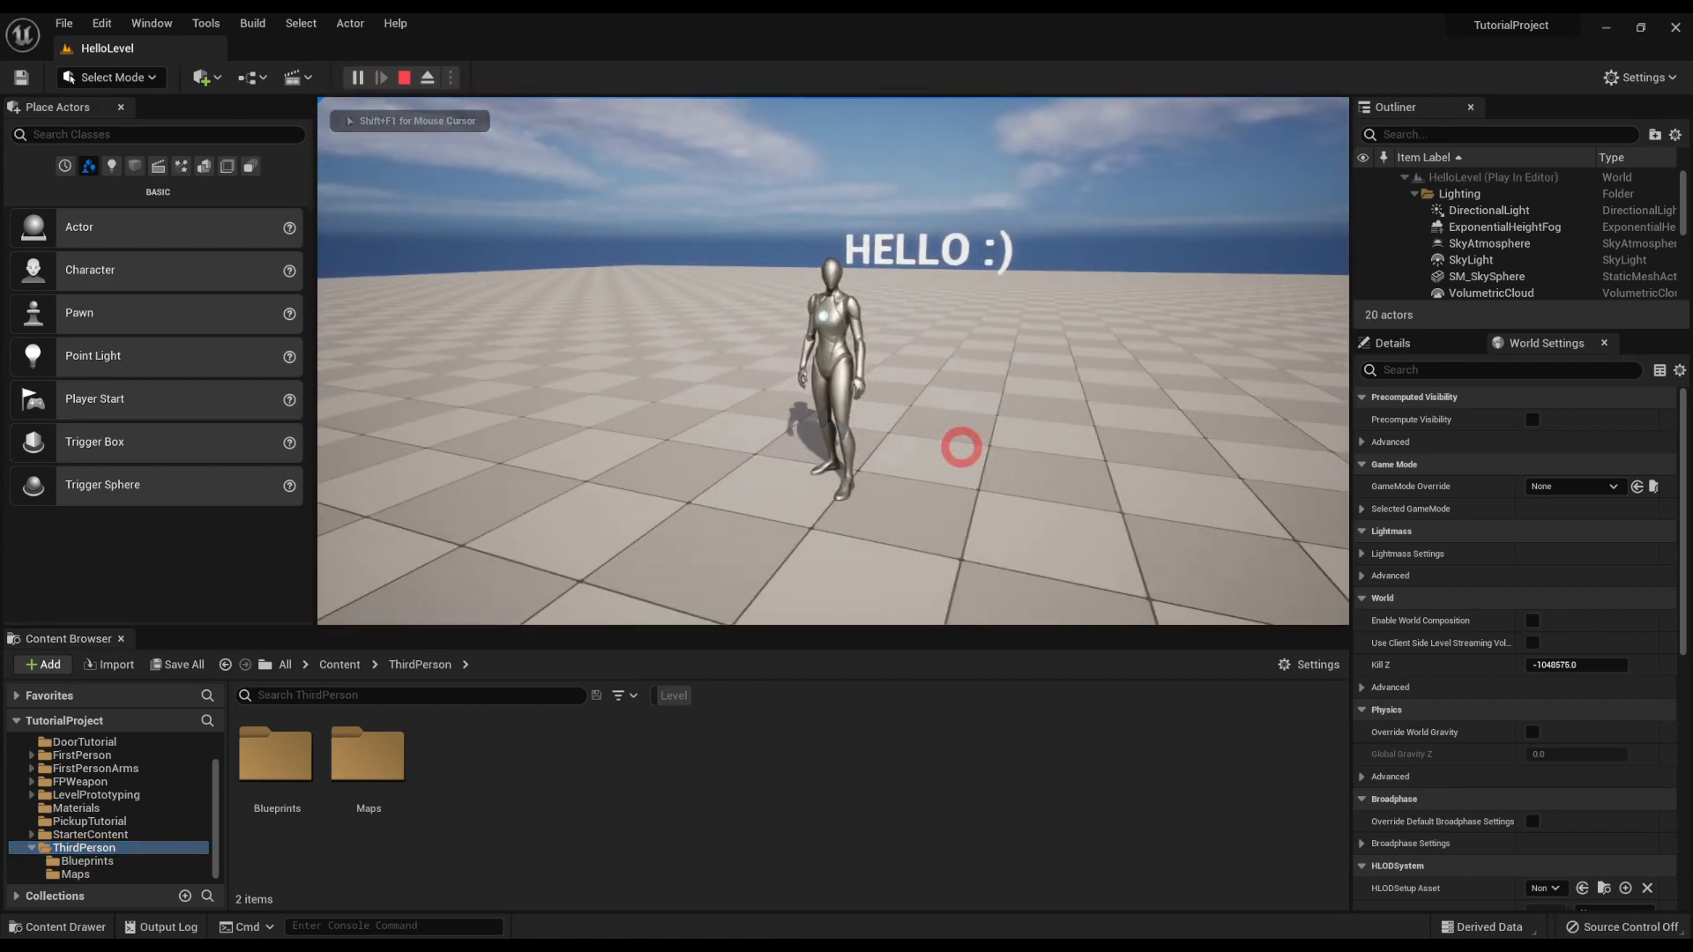
key("Escape")
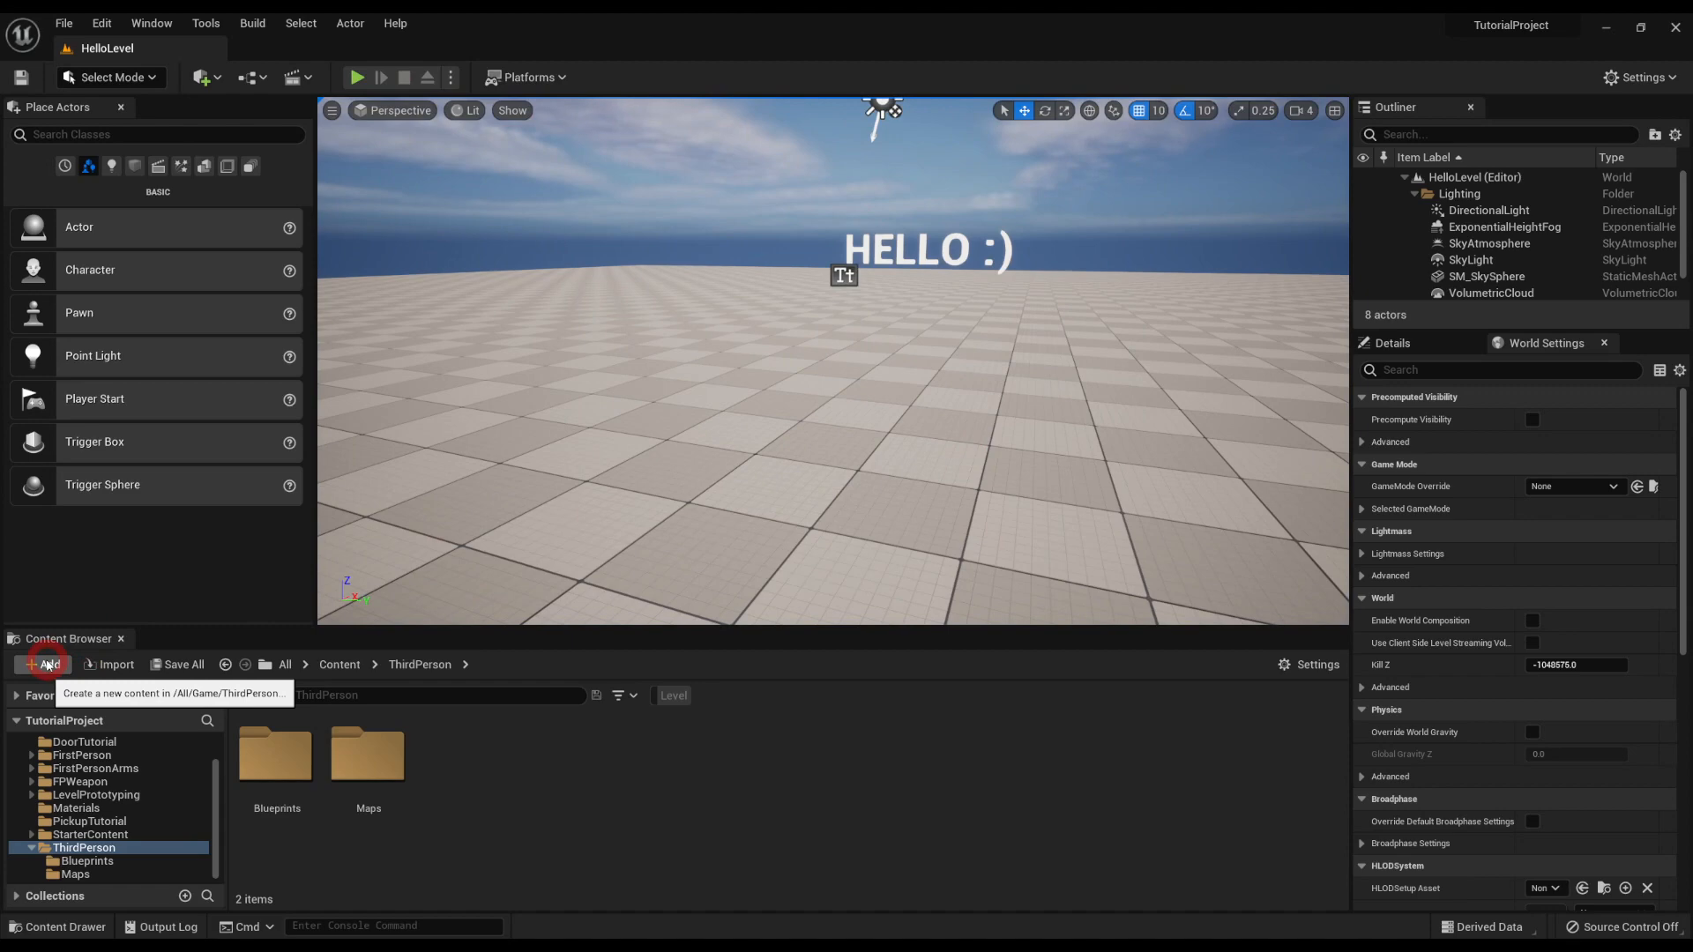
left_click(50, 664)
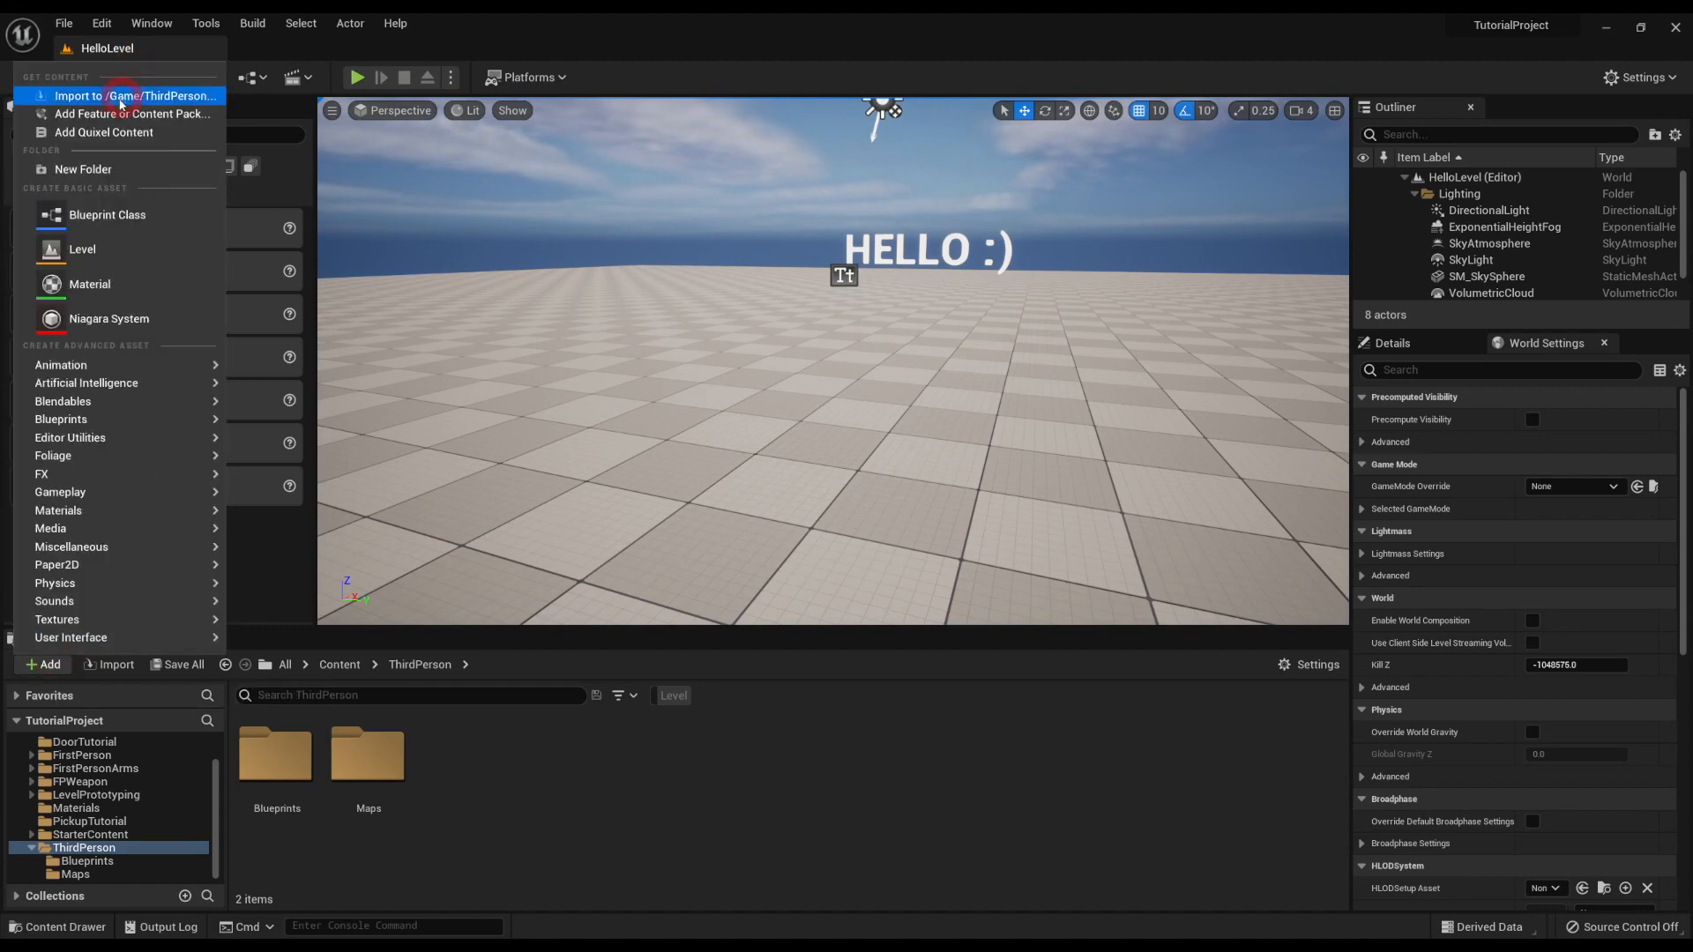
left_click(121, 114)
left_click(522, 410)
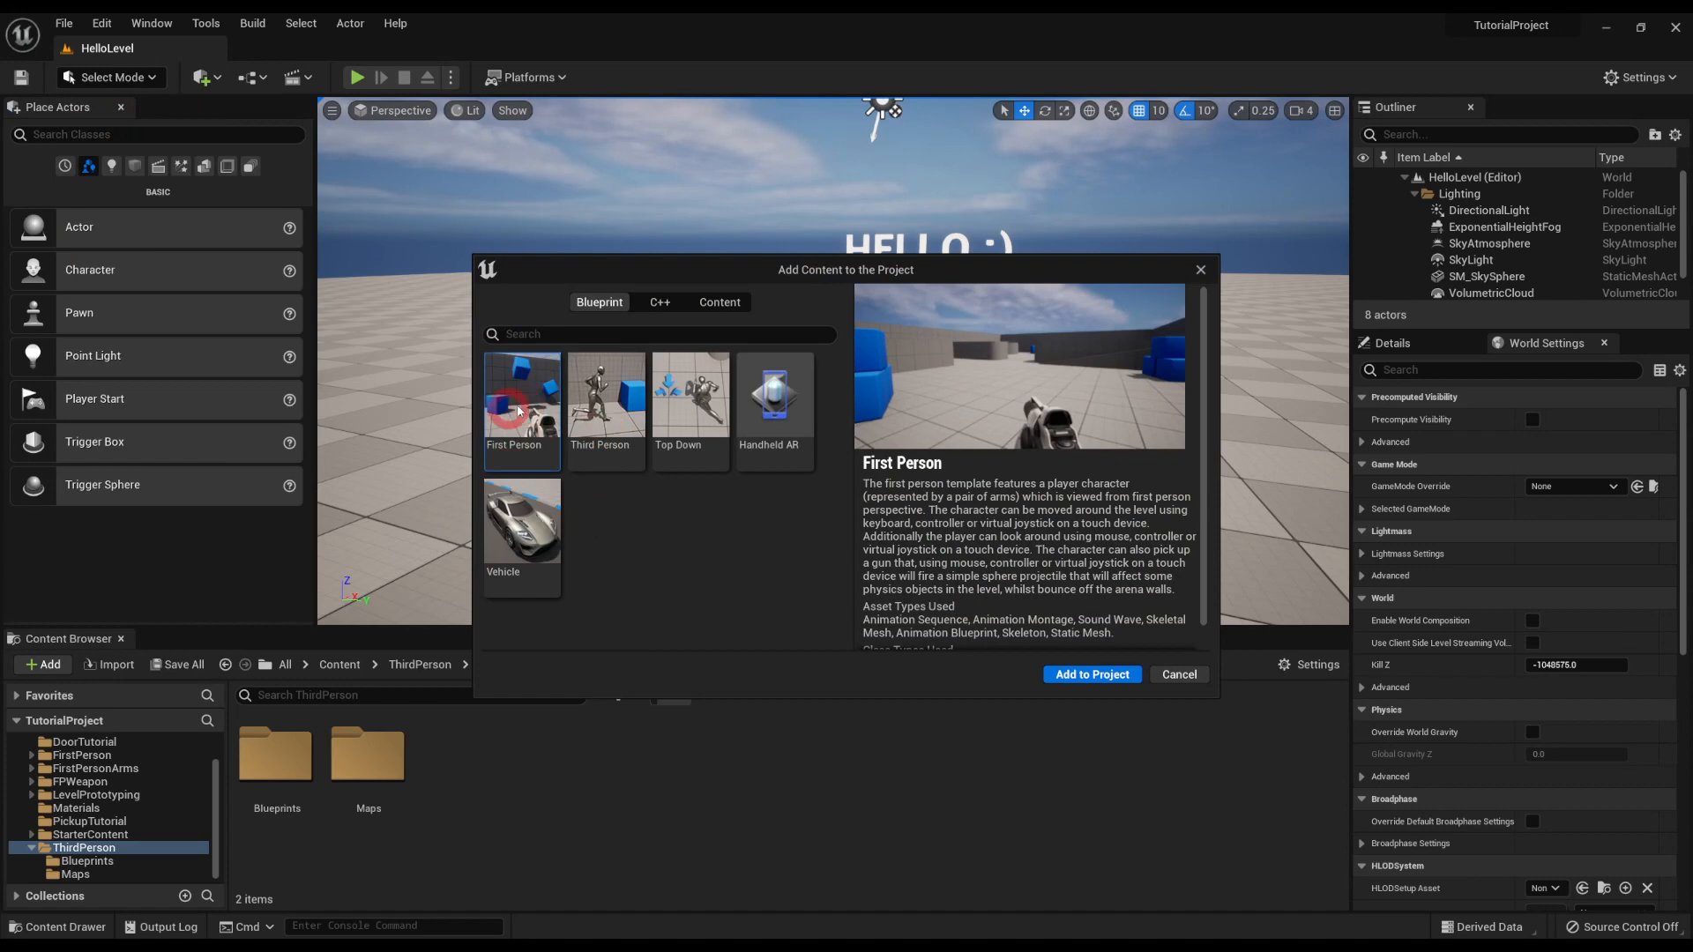
left_click(1048, 675)
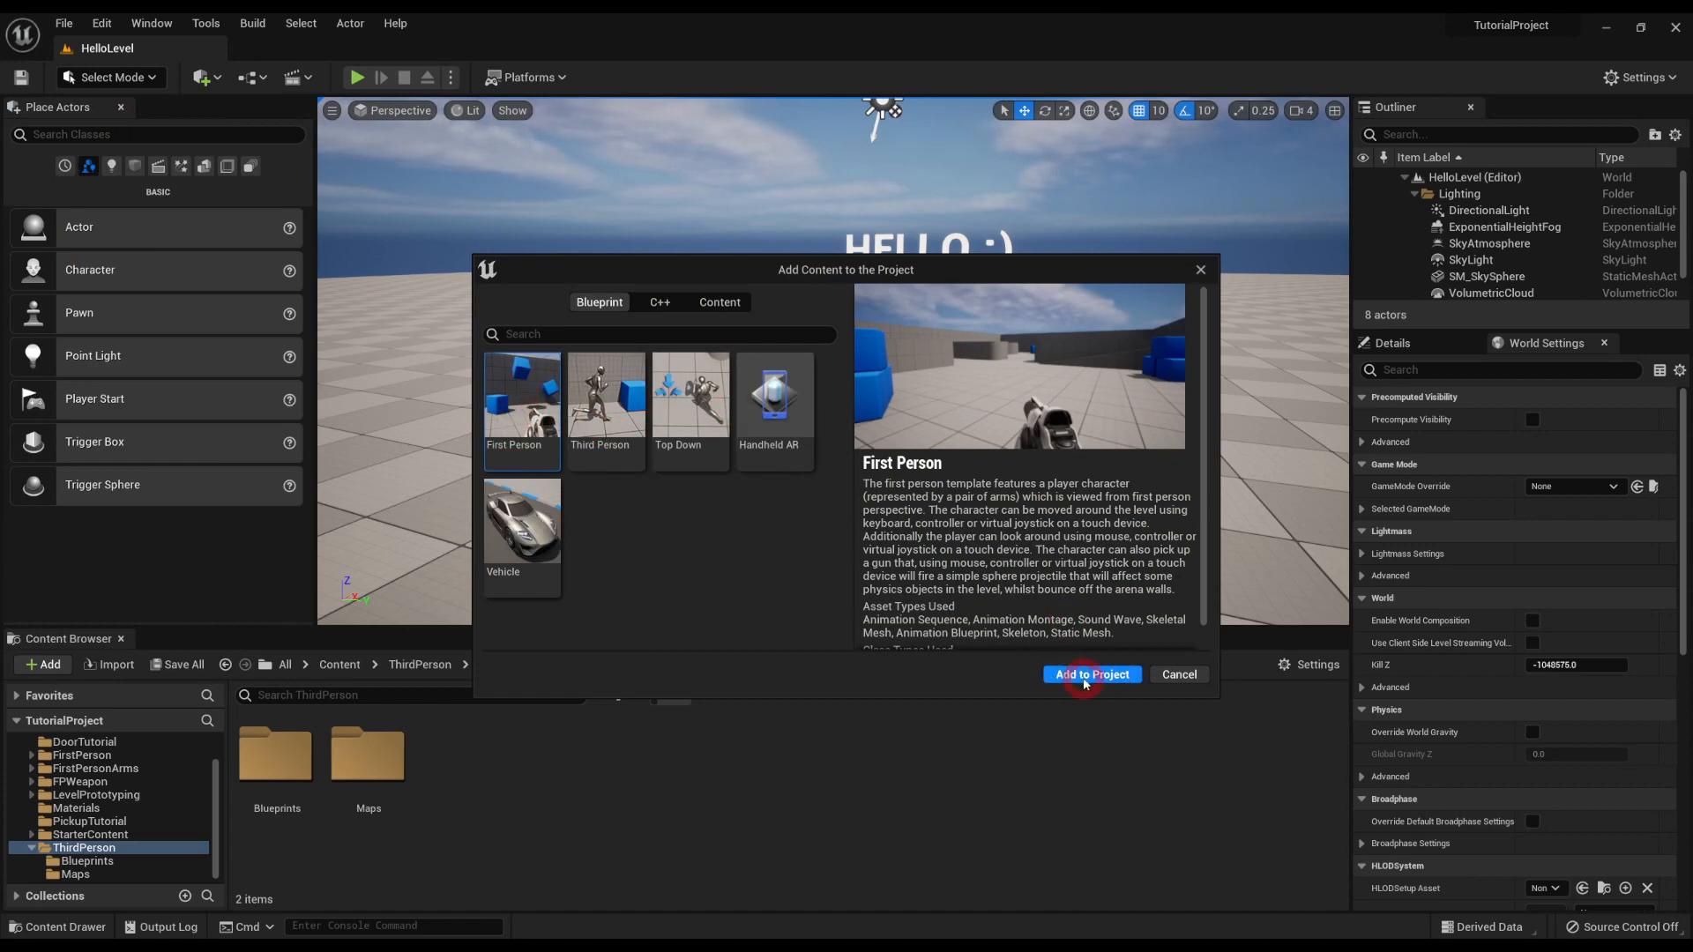
left_click(1181, 673)
Show the FirstPerson Blueprints folder, and set the project's Default GameMode to BP_FirstPersonGameMode in Maps & Modes.
left_click(99, 757)
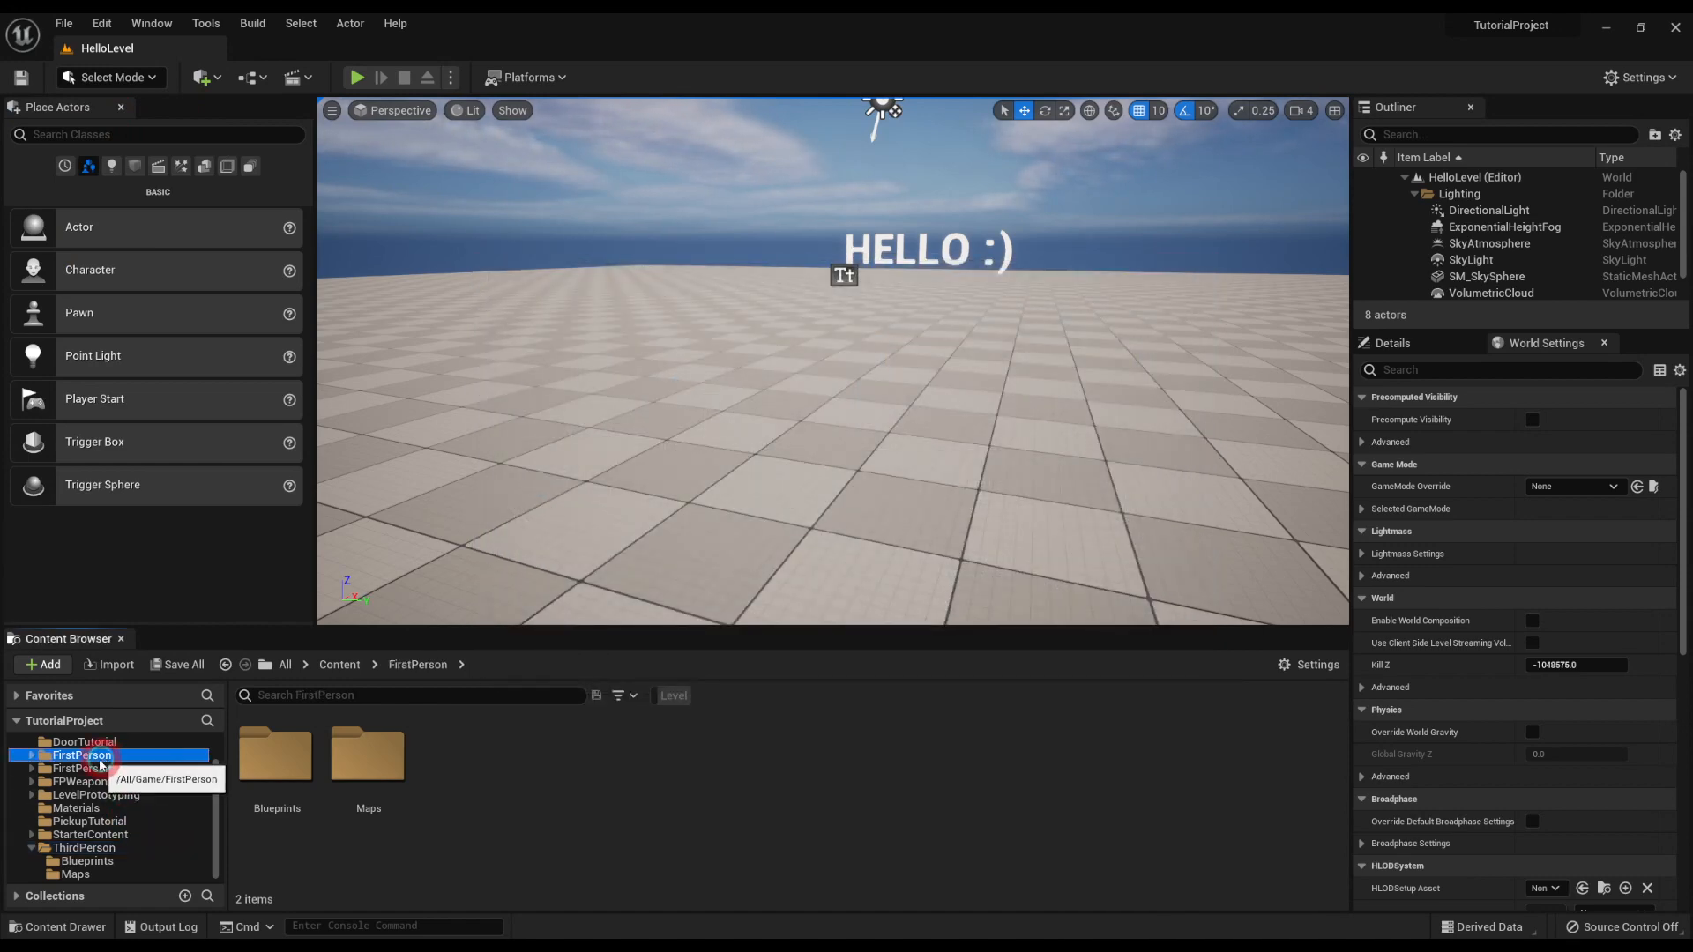
double_click(276, 756)
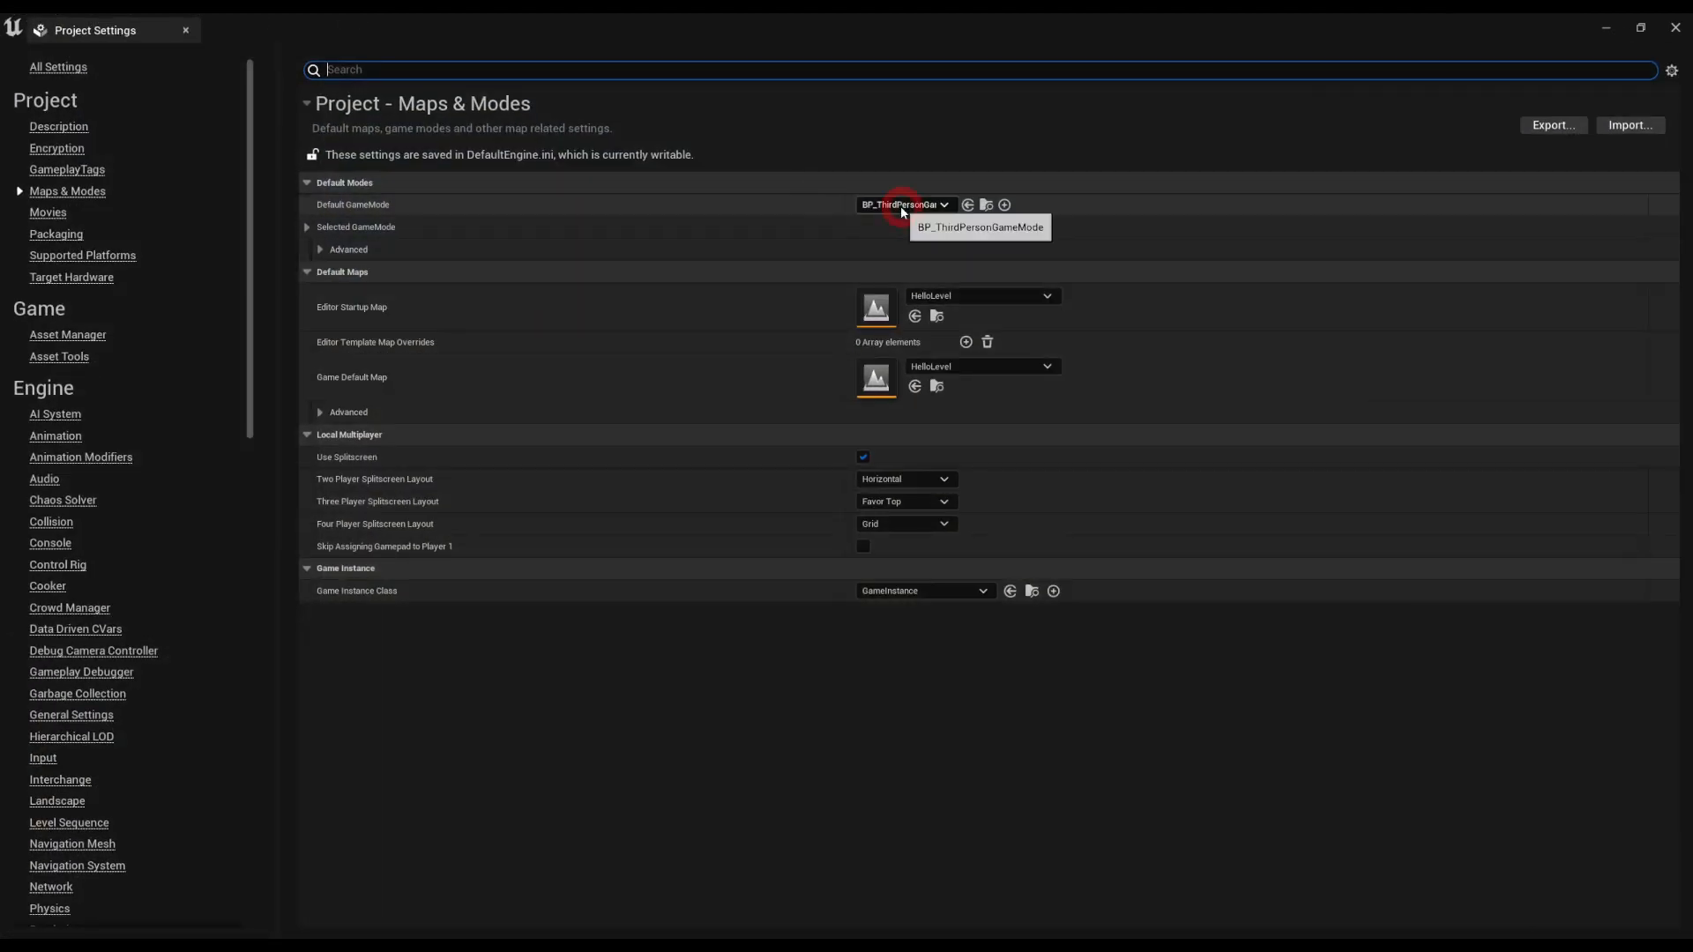
left_click(901, 205)
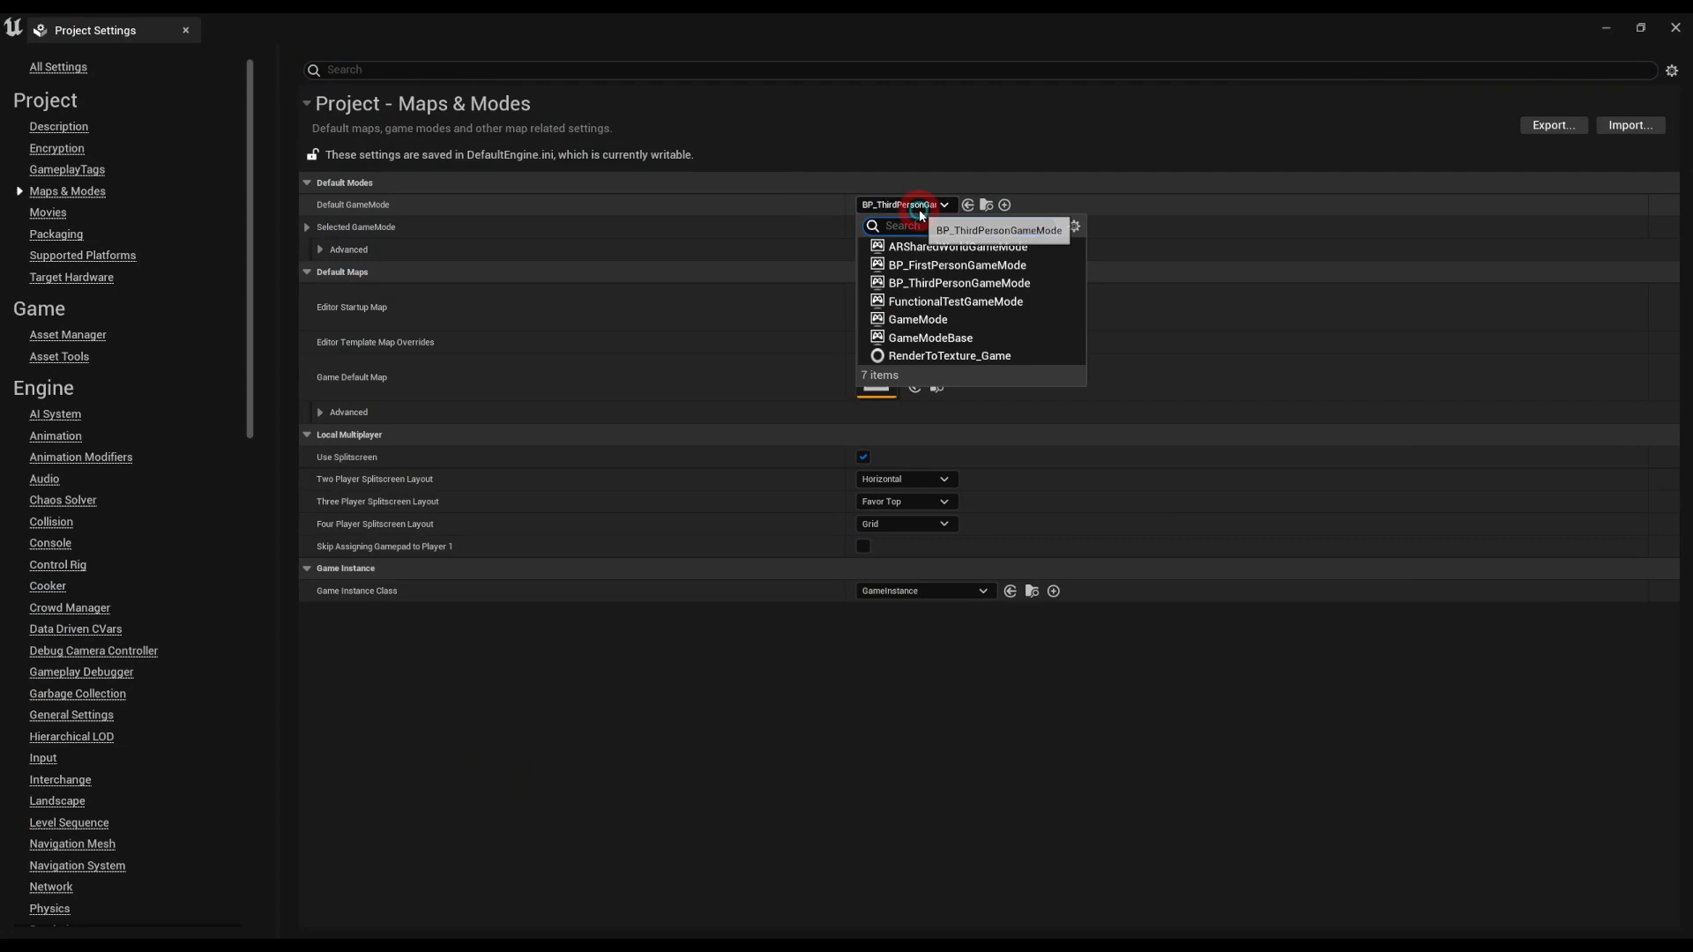
left_click(942, 265)
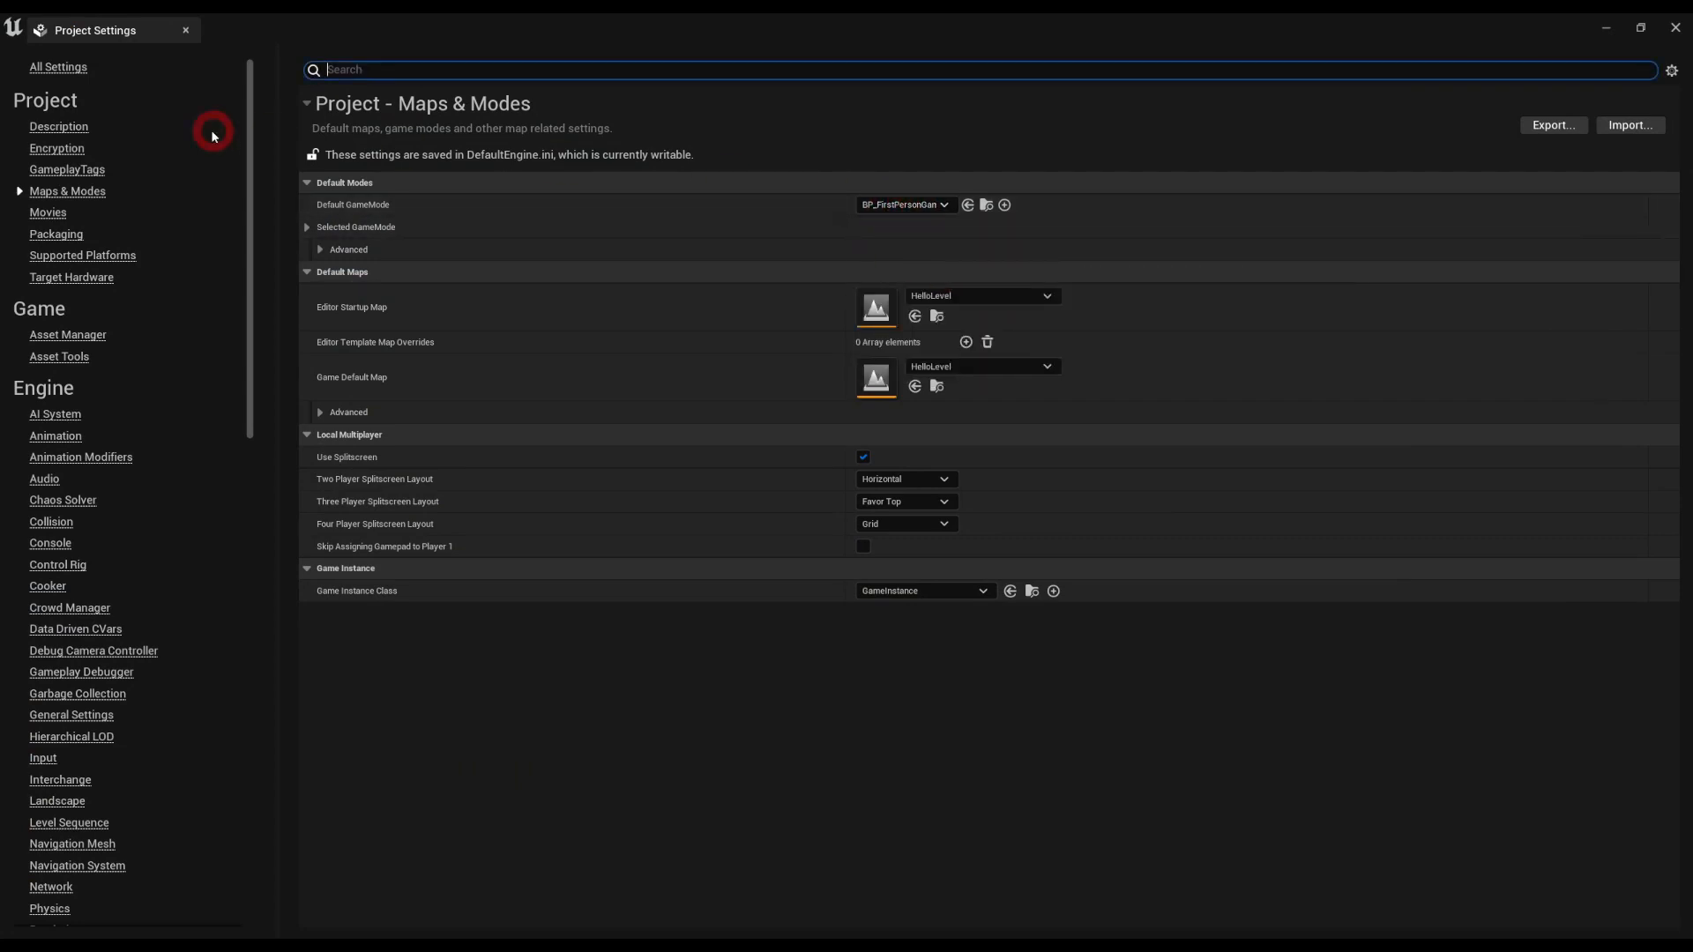
Close the Project Settings, and briefly play-test HelloLevel with the first-person game mode.
left_click(189, 31)
left_click(357, 77)
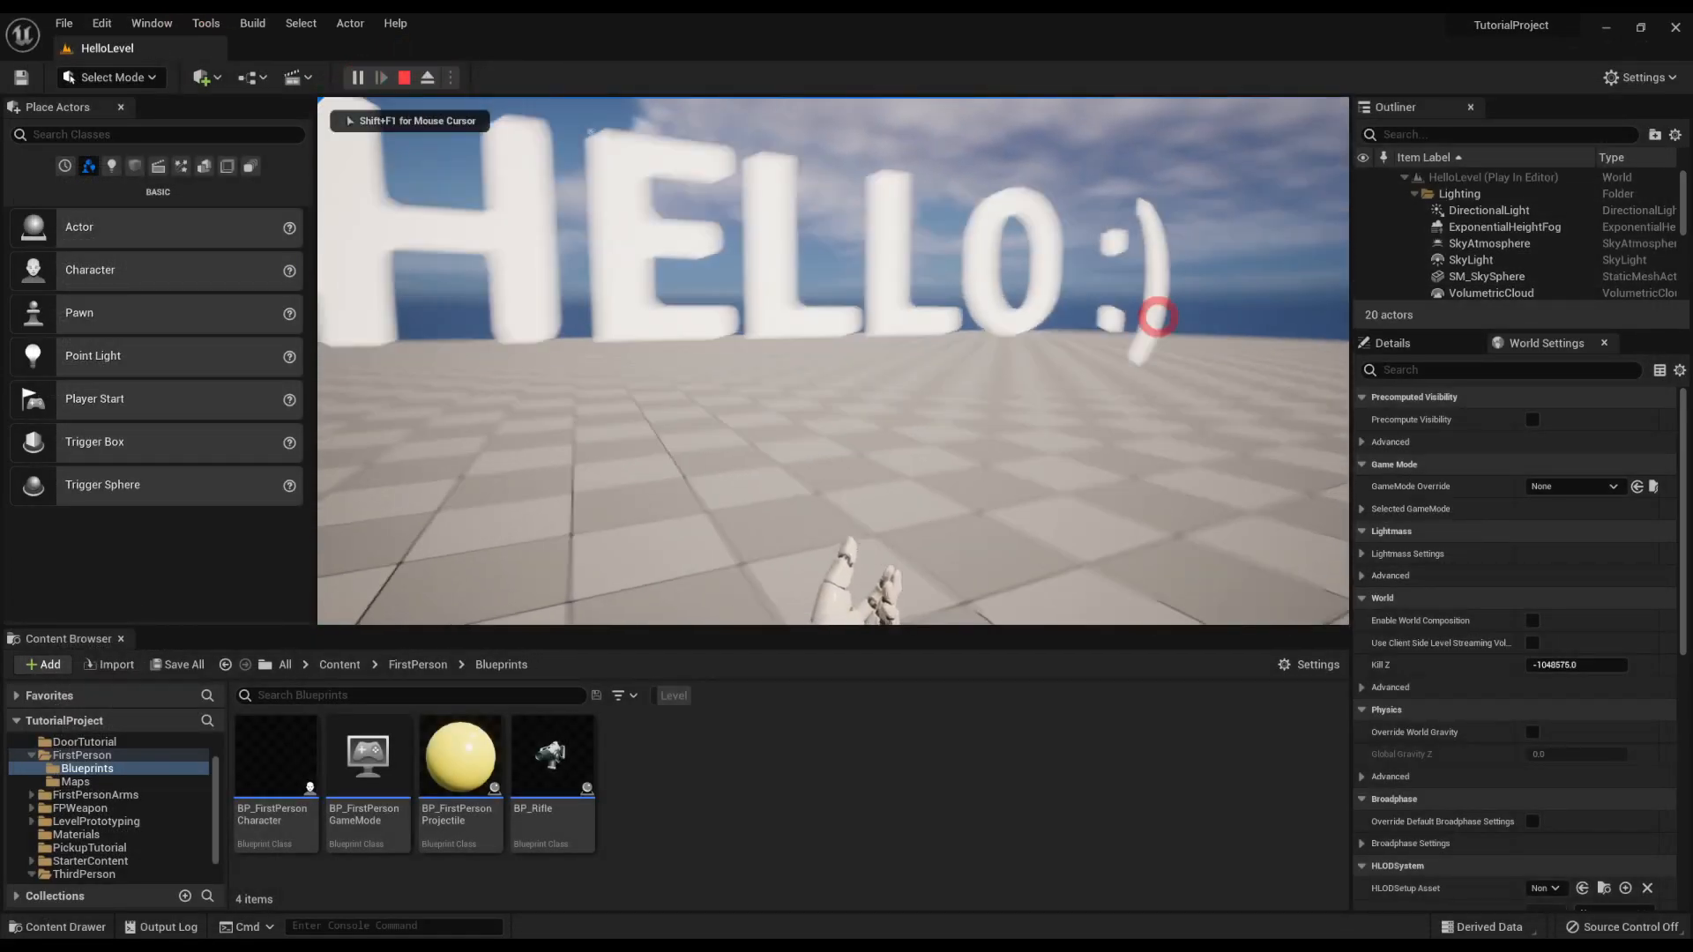
key("Escape")
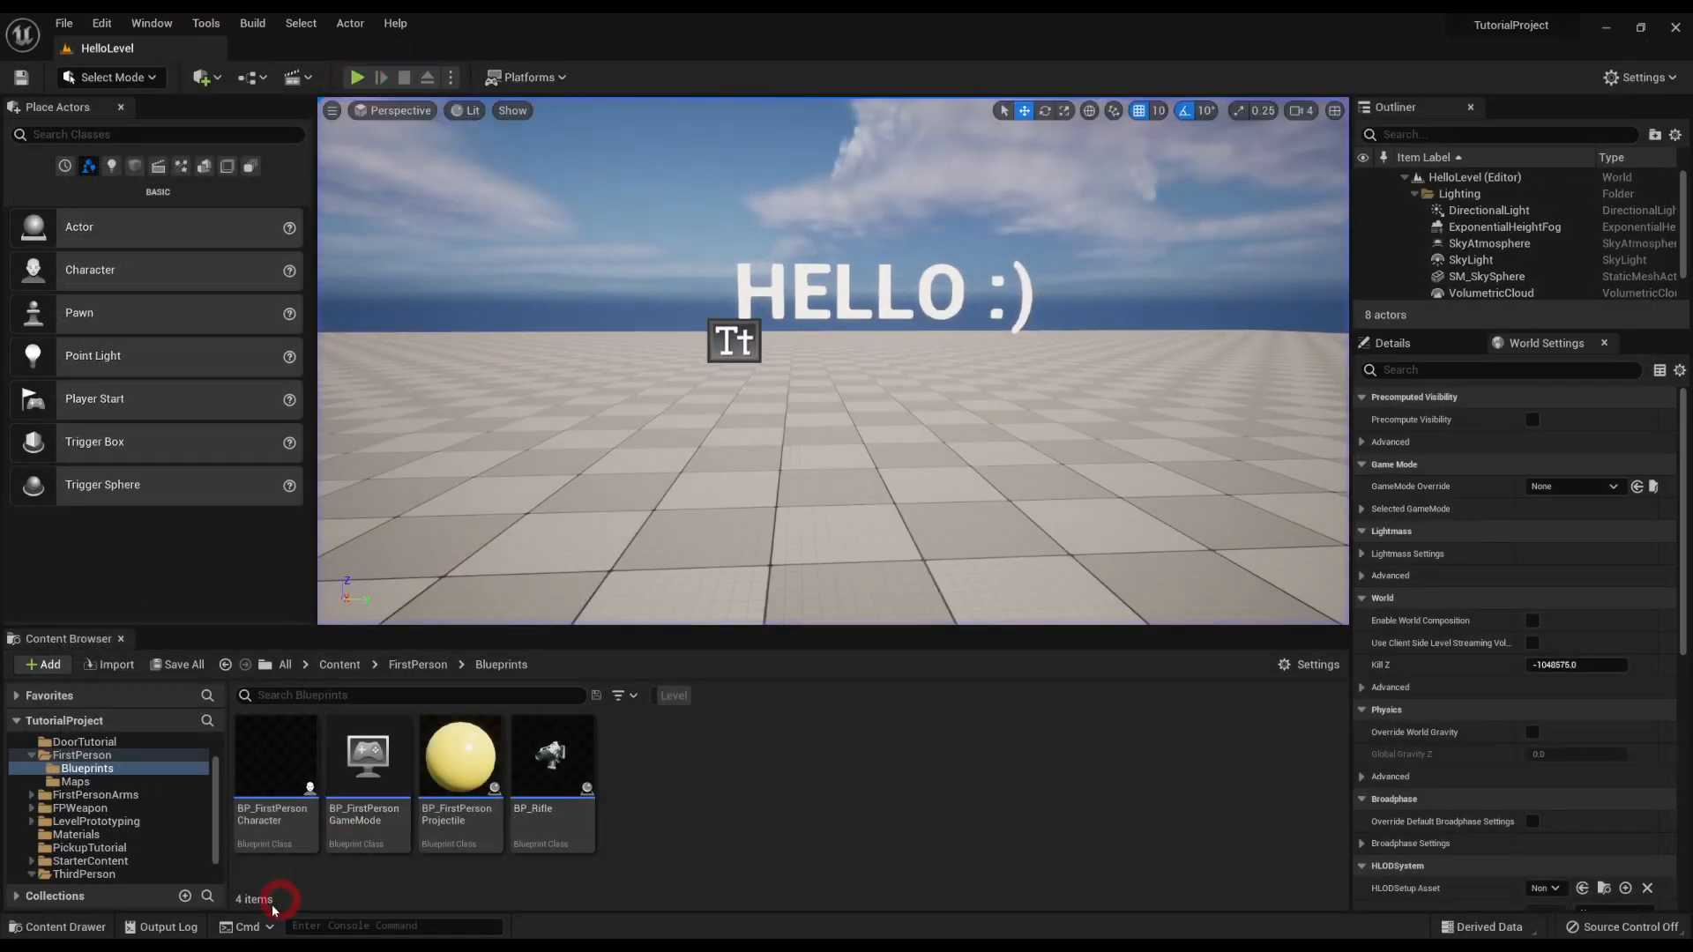
Reopen the Project Settings to check the Default GameMode on the Maps & Modes page, and close the window.
left_click(102, 23)
left_click(162, 298)
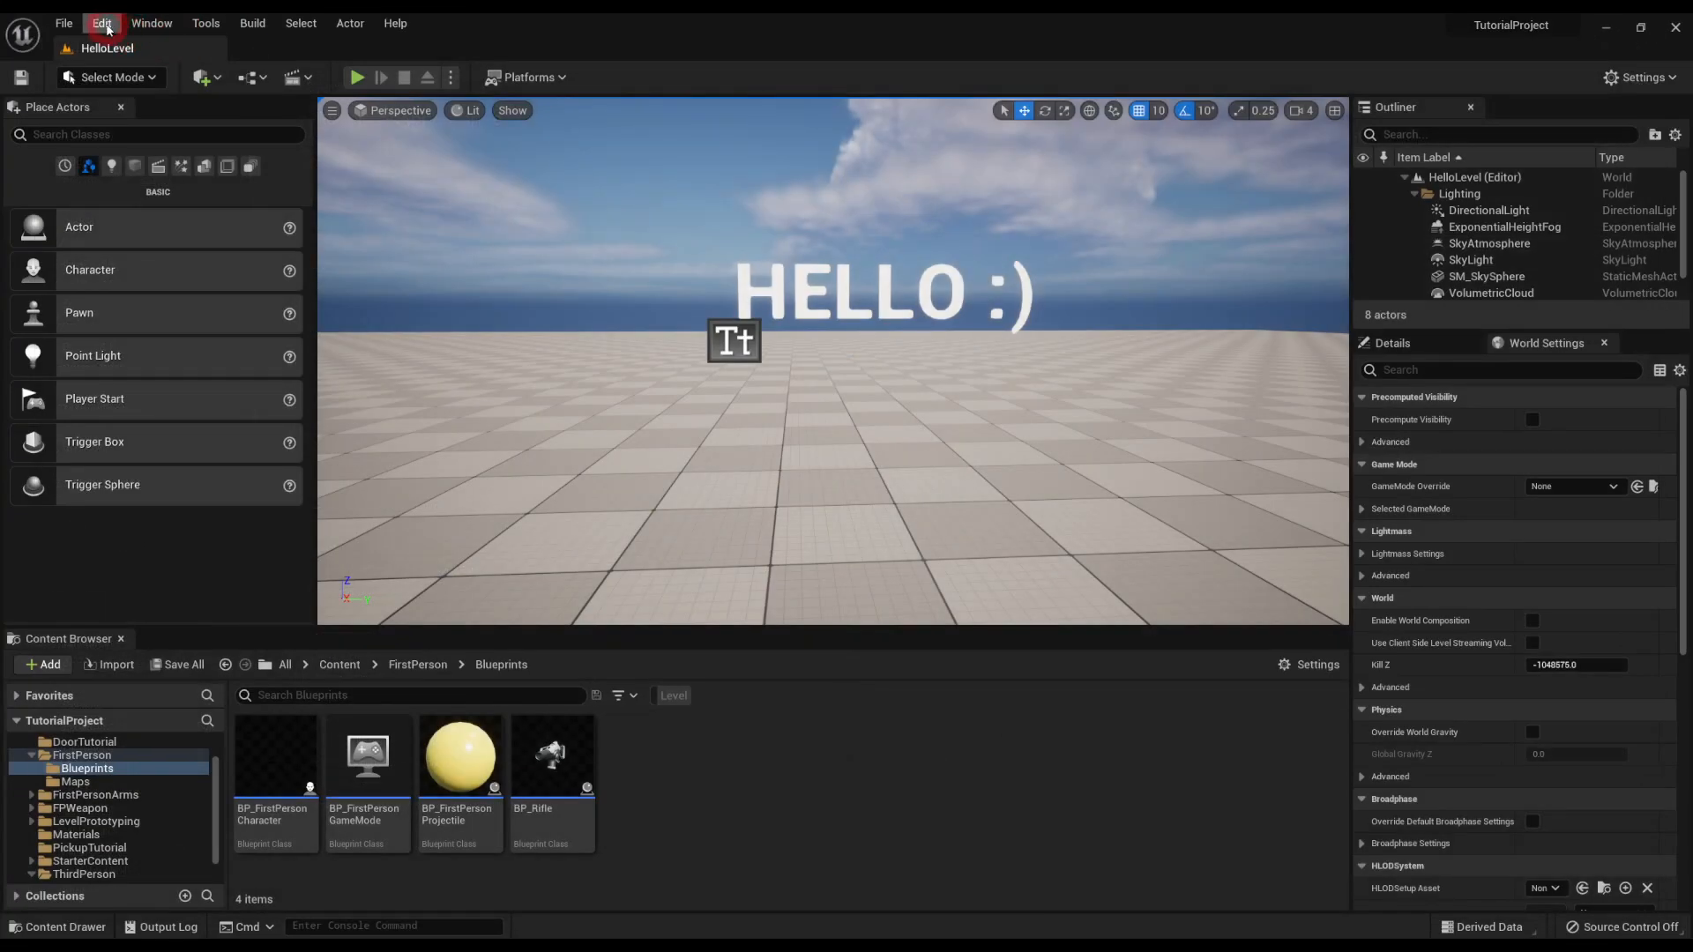
left_click(102, 23)
left_click(162, 273)
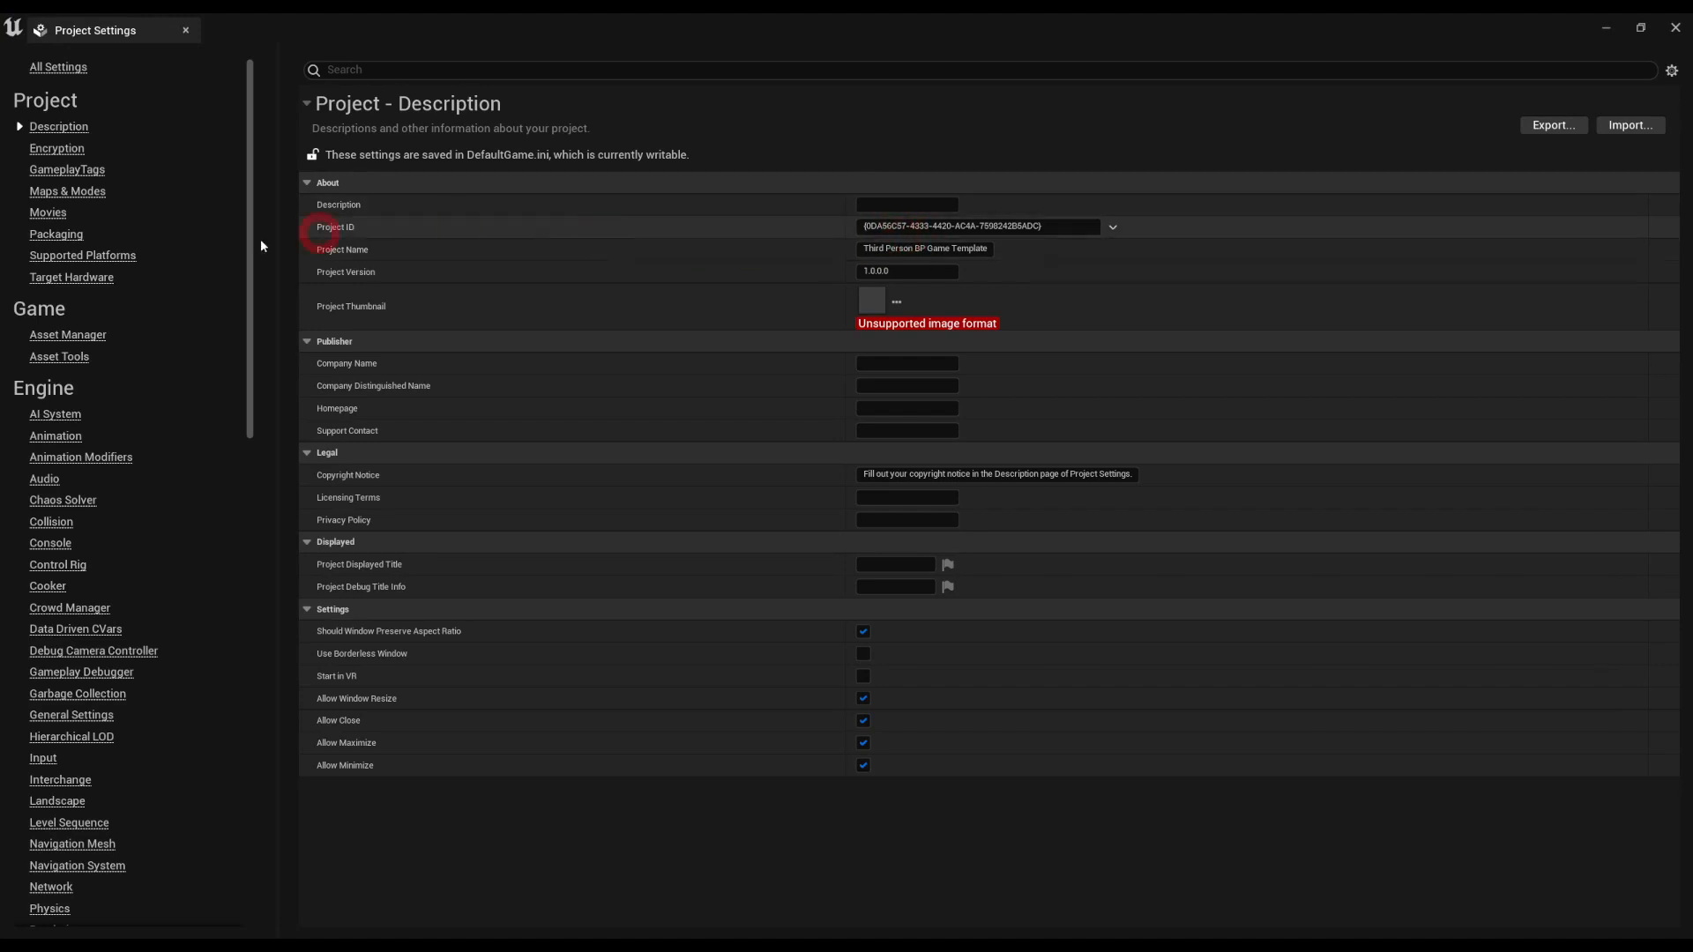
left_click(62, 192)
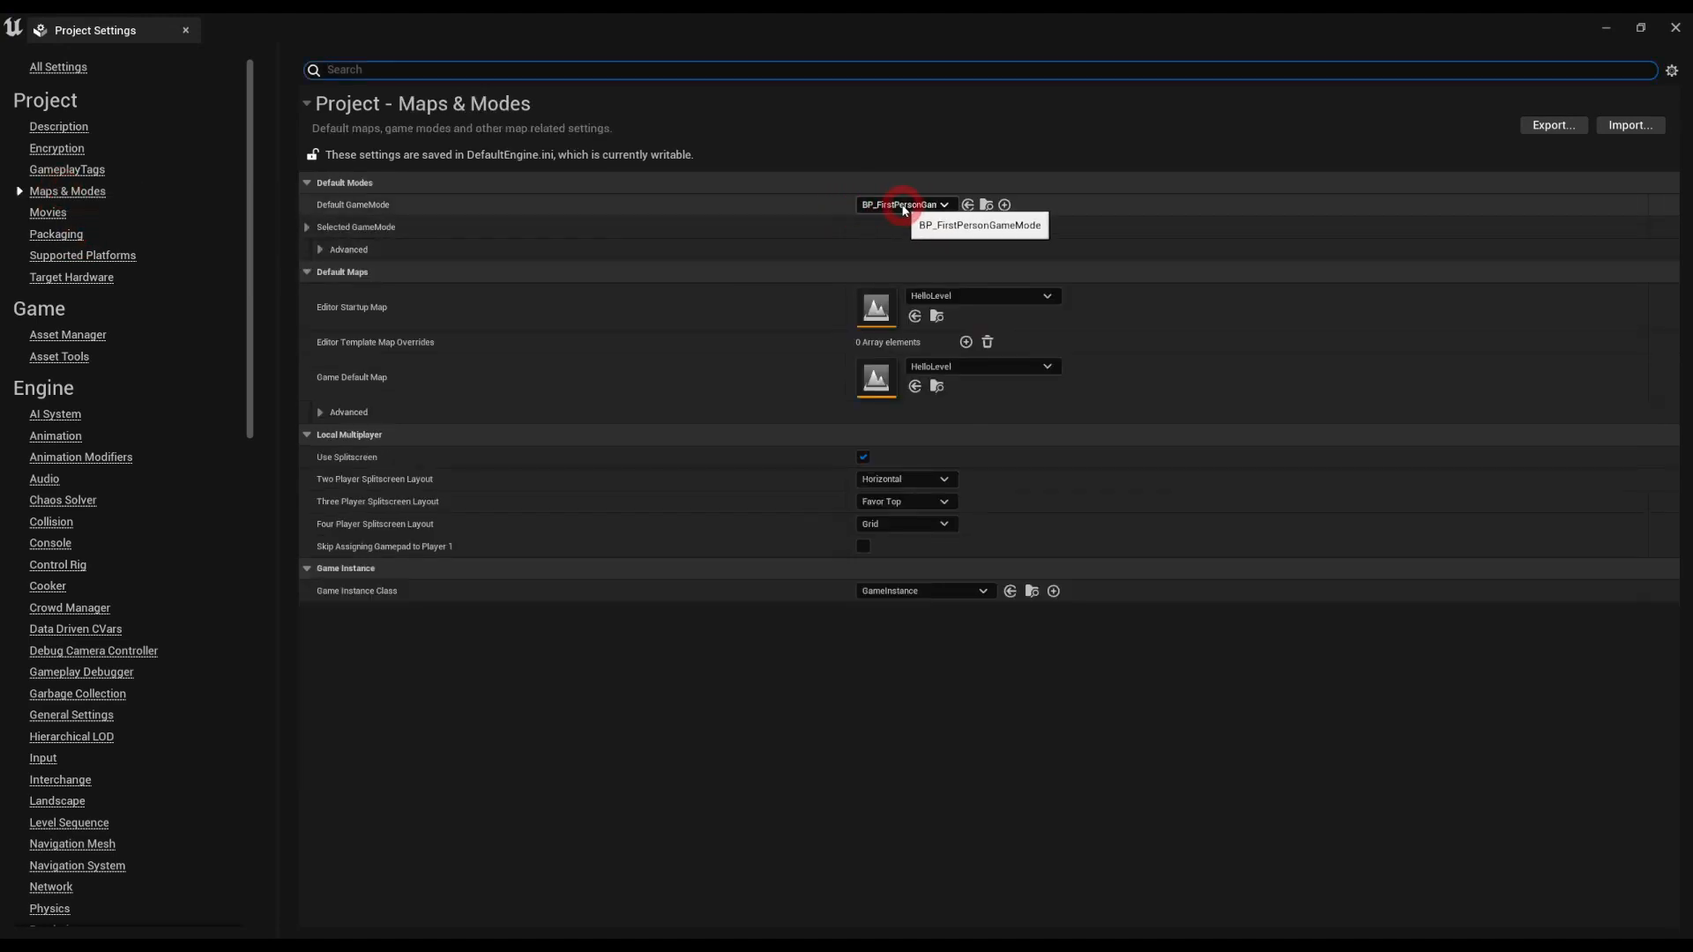
left_click(1676, 29)
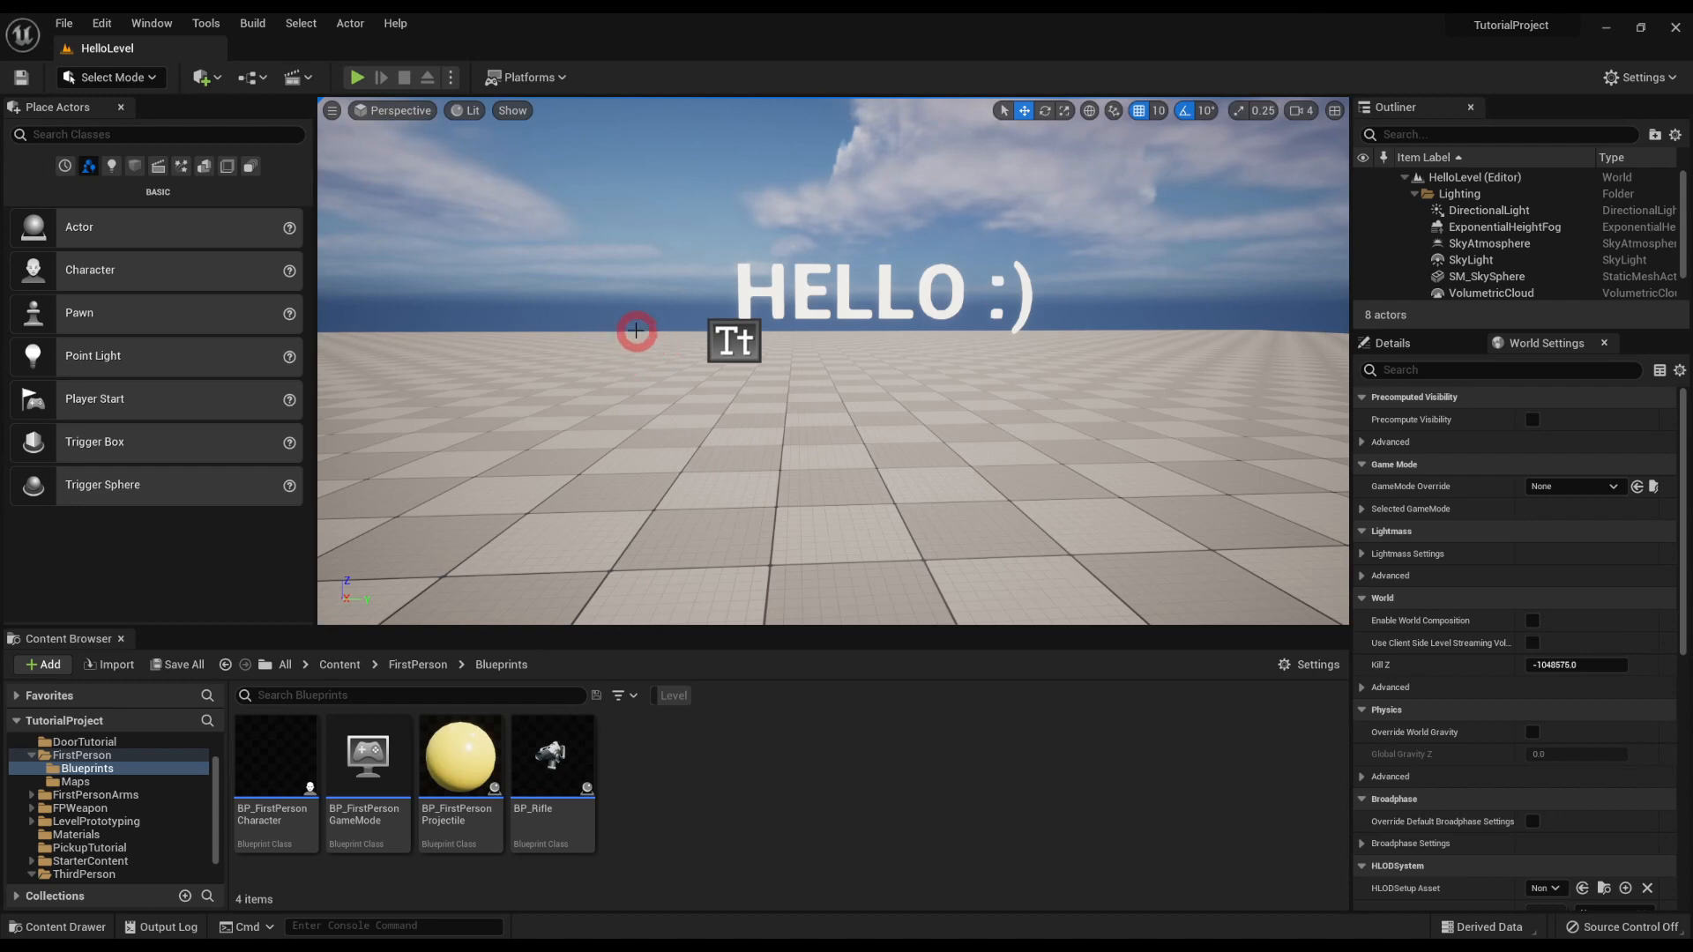
Close the World Settings panel and show it again beside the Details panel.
left_click(1602, 344)
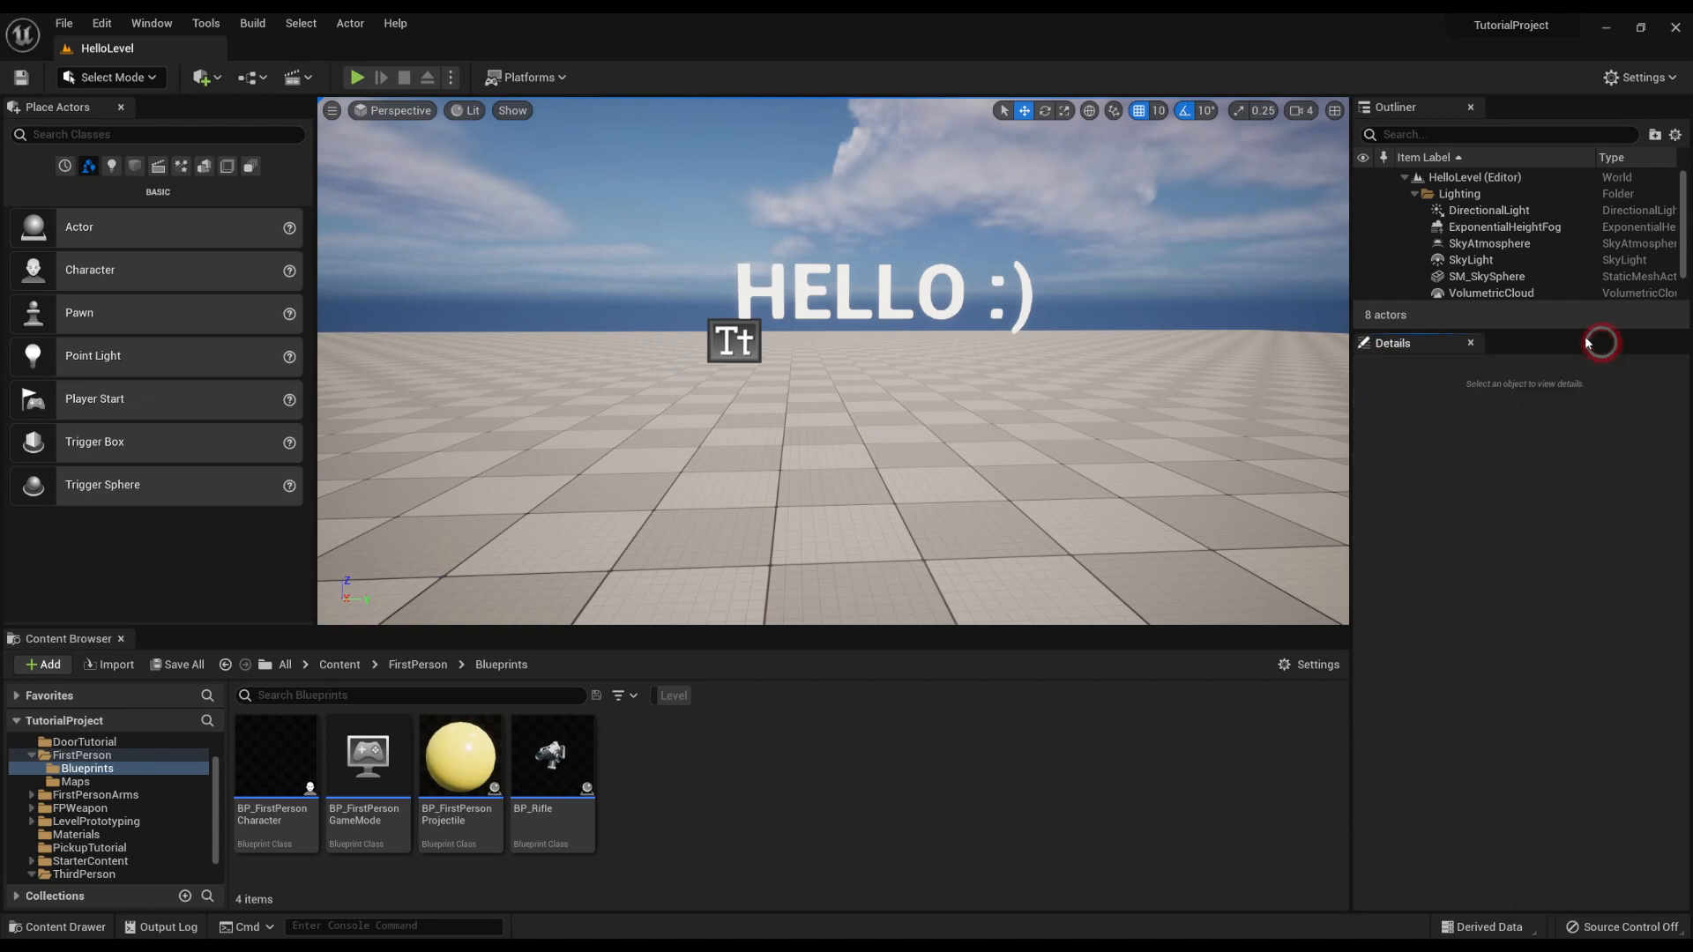
left_click(1630, 79)
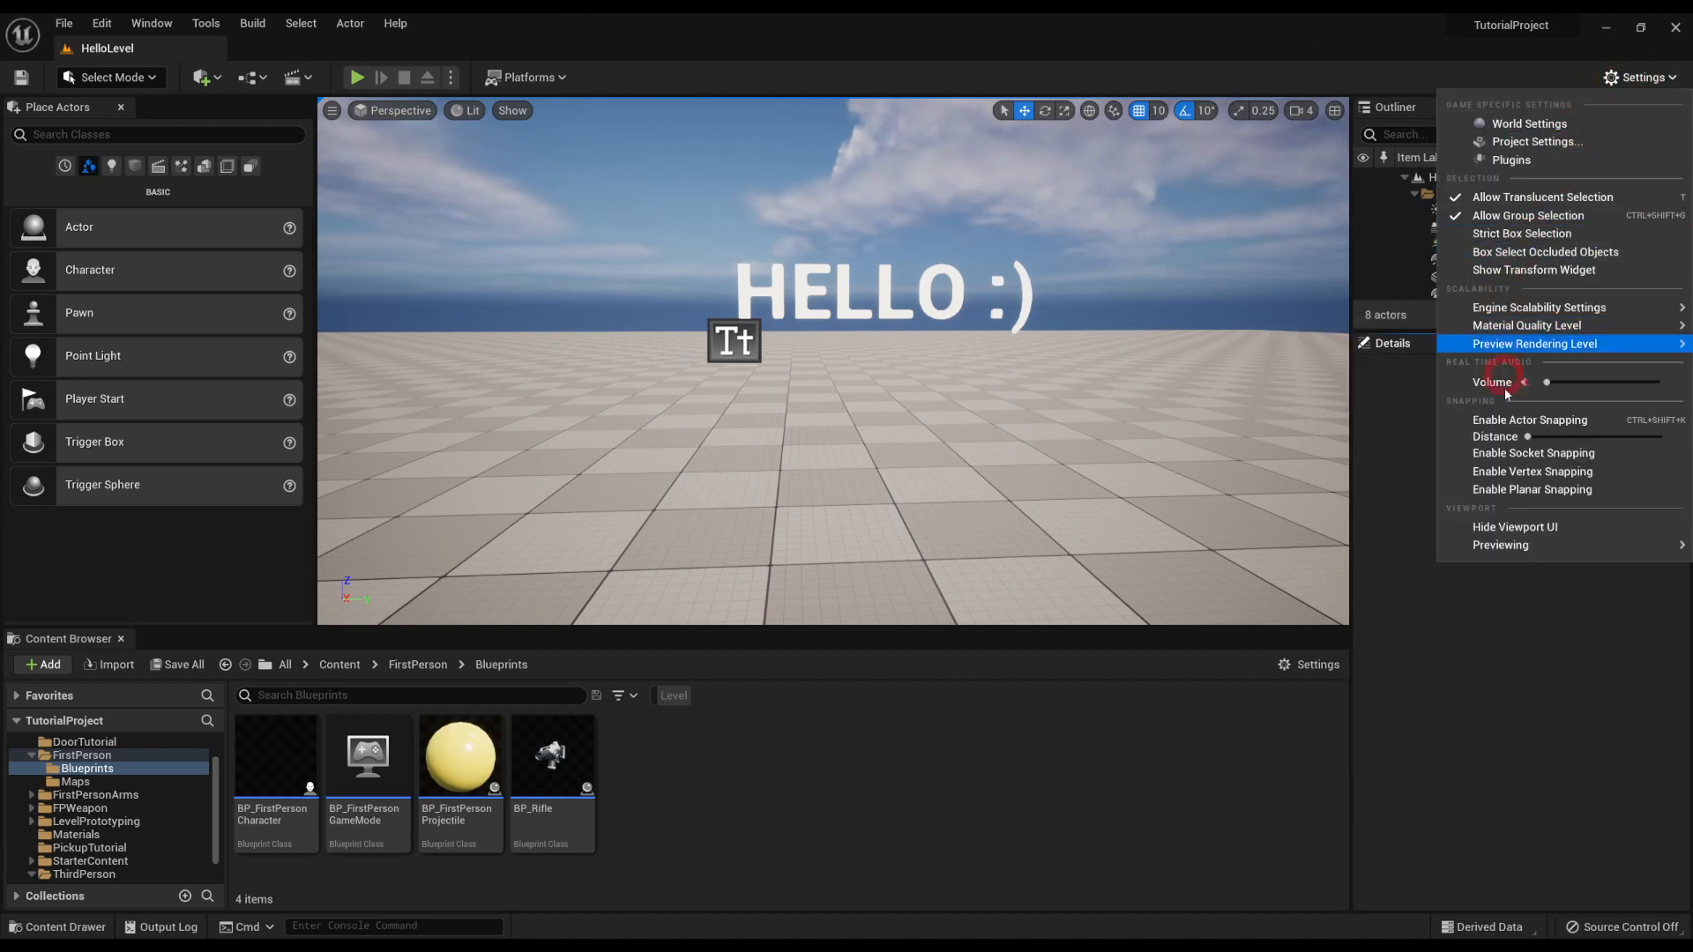
left_click(1515, 126)
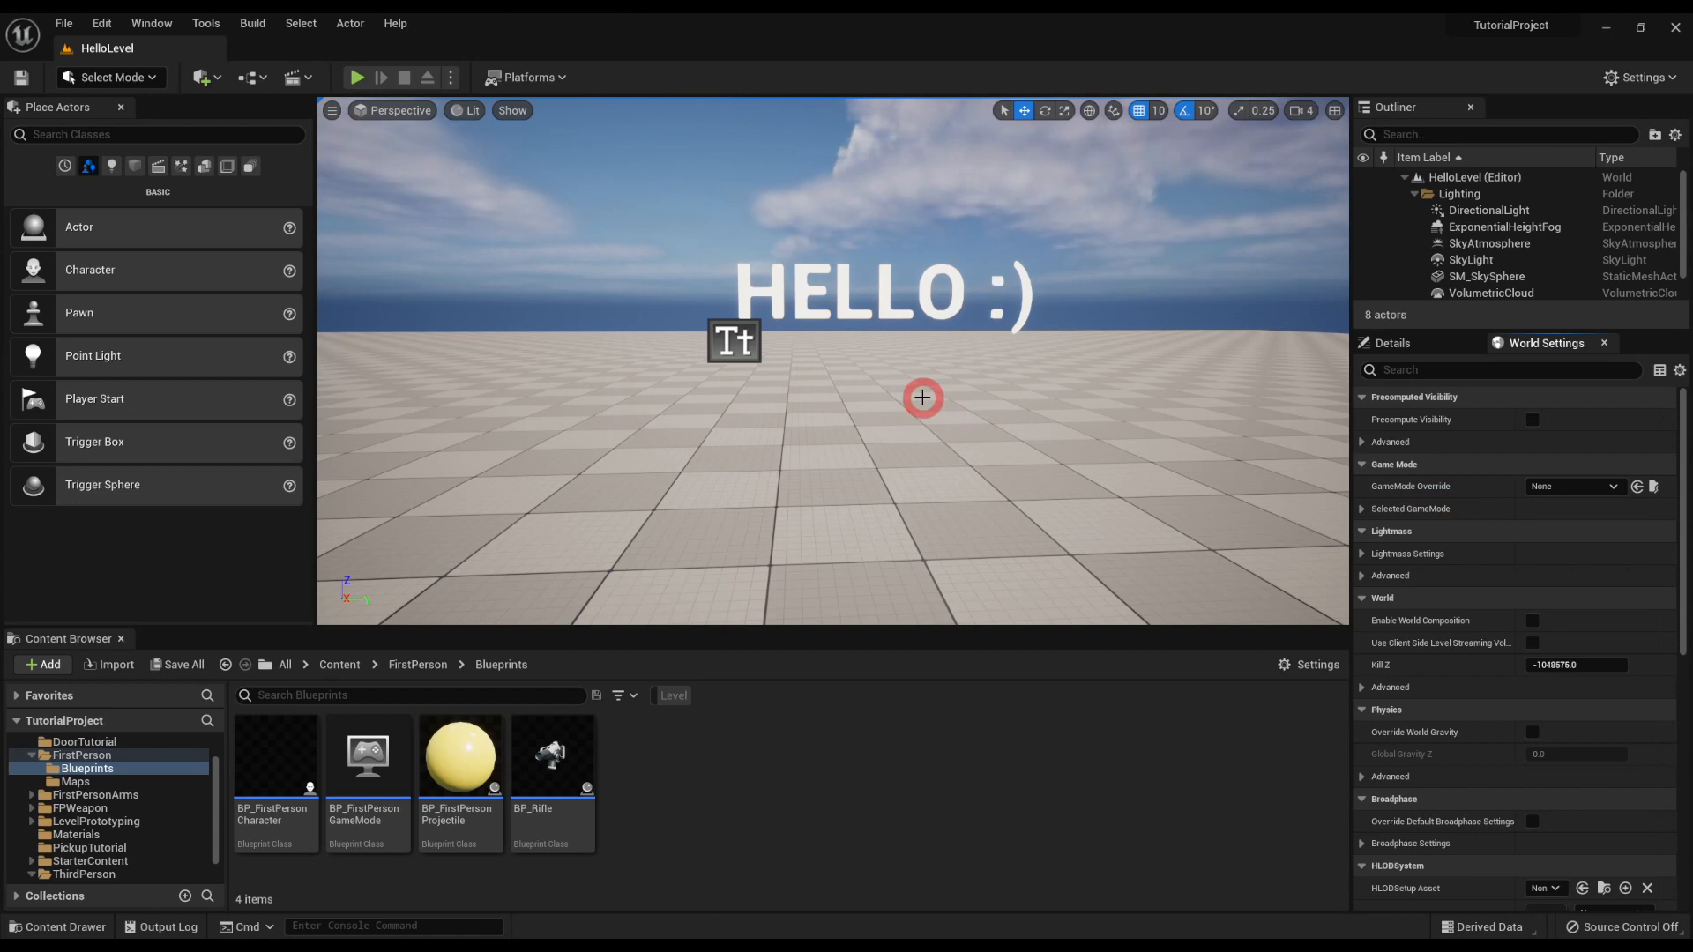
Look through the project's content folders and the GameMode Override choices in World Settings.
scroll(83, 860, "down", 1)
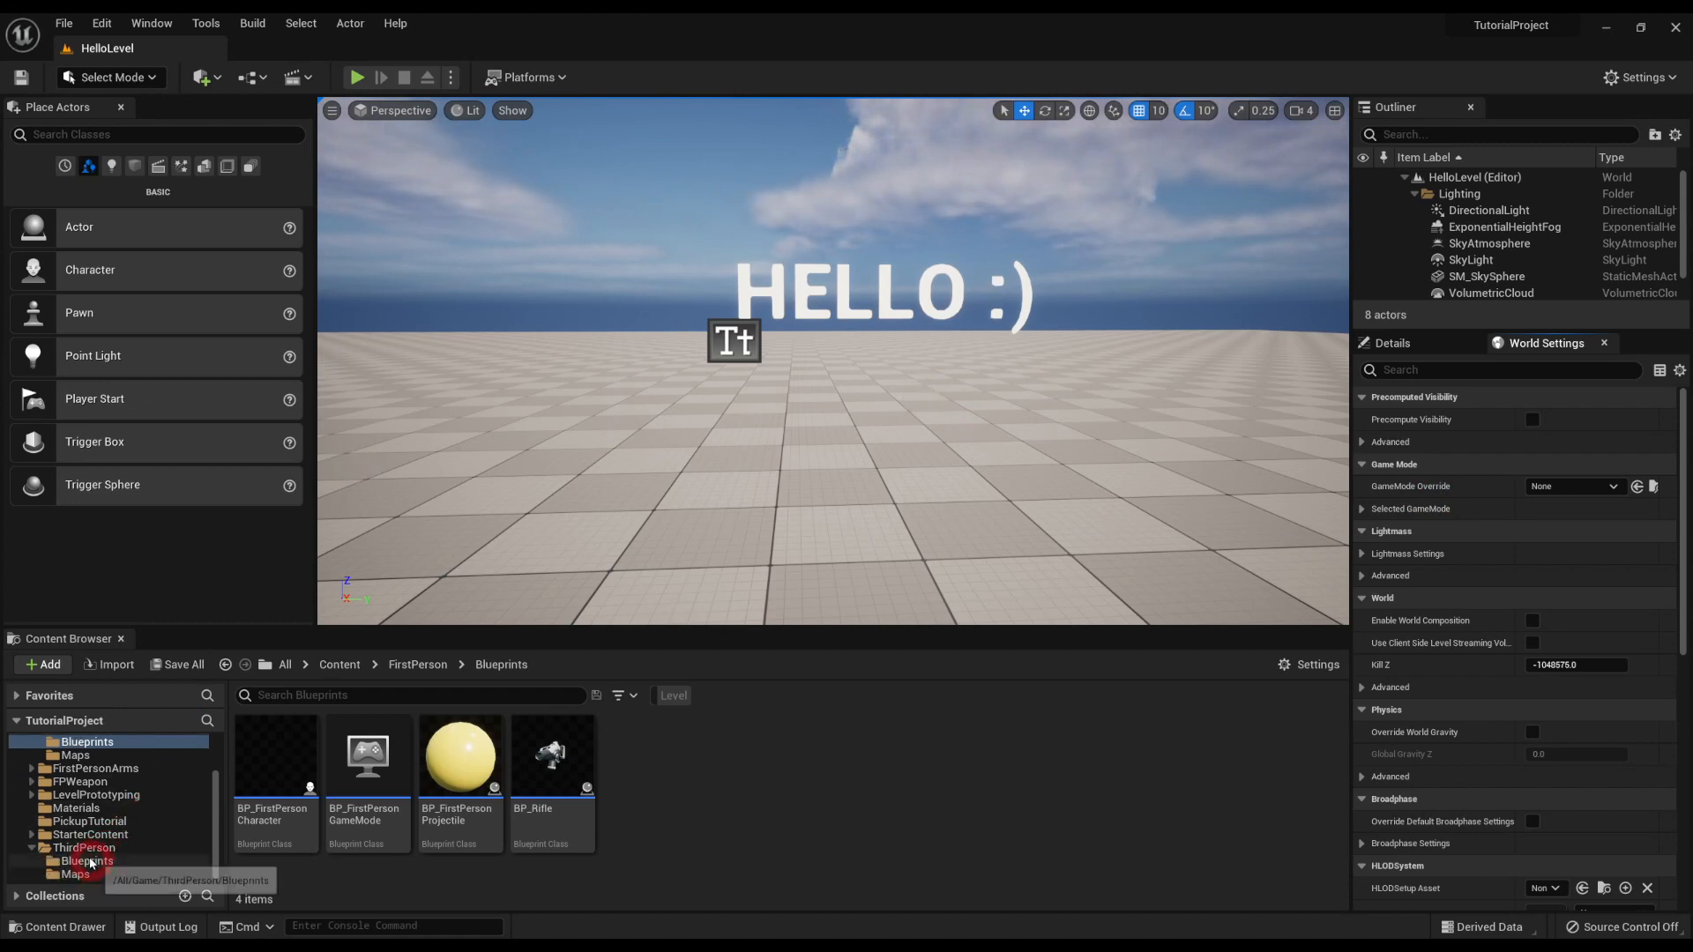
scroll(88, 833, "up", 3)
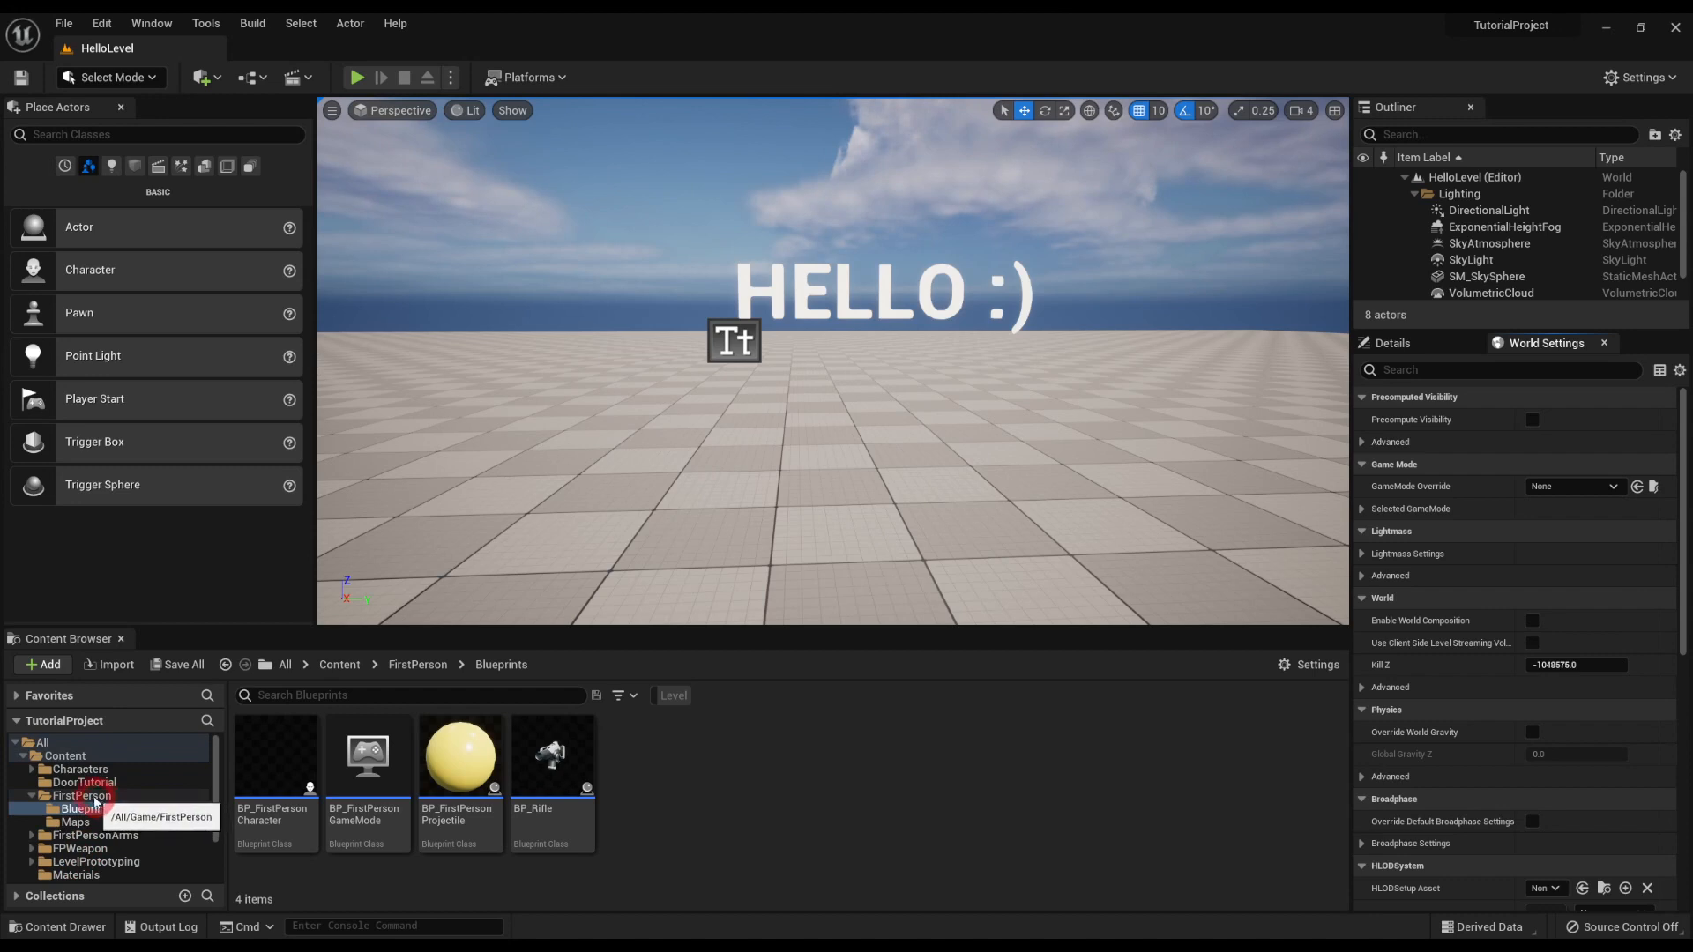
left_click(768, 755)
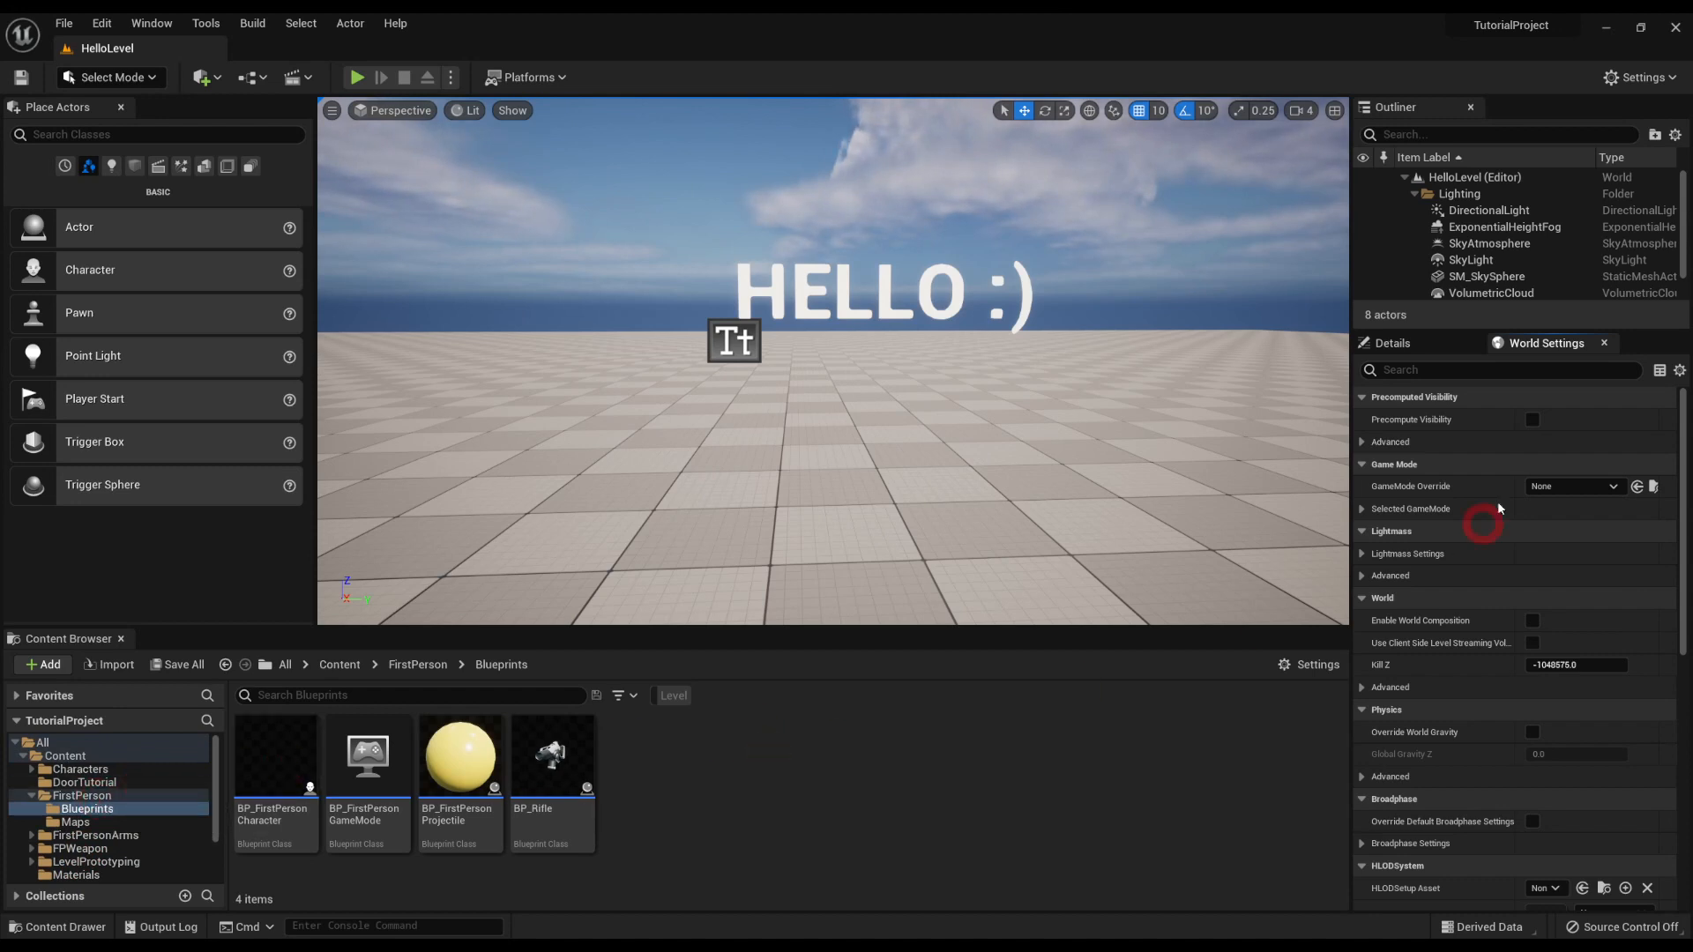
left_click(1565, 485)
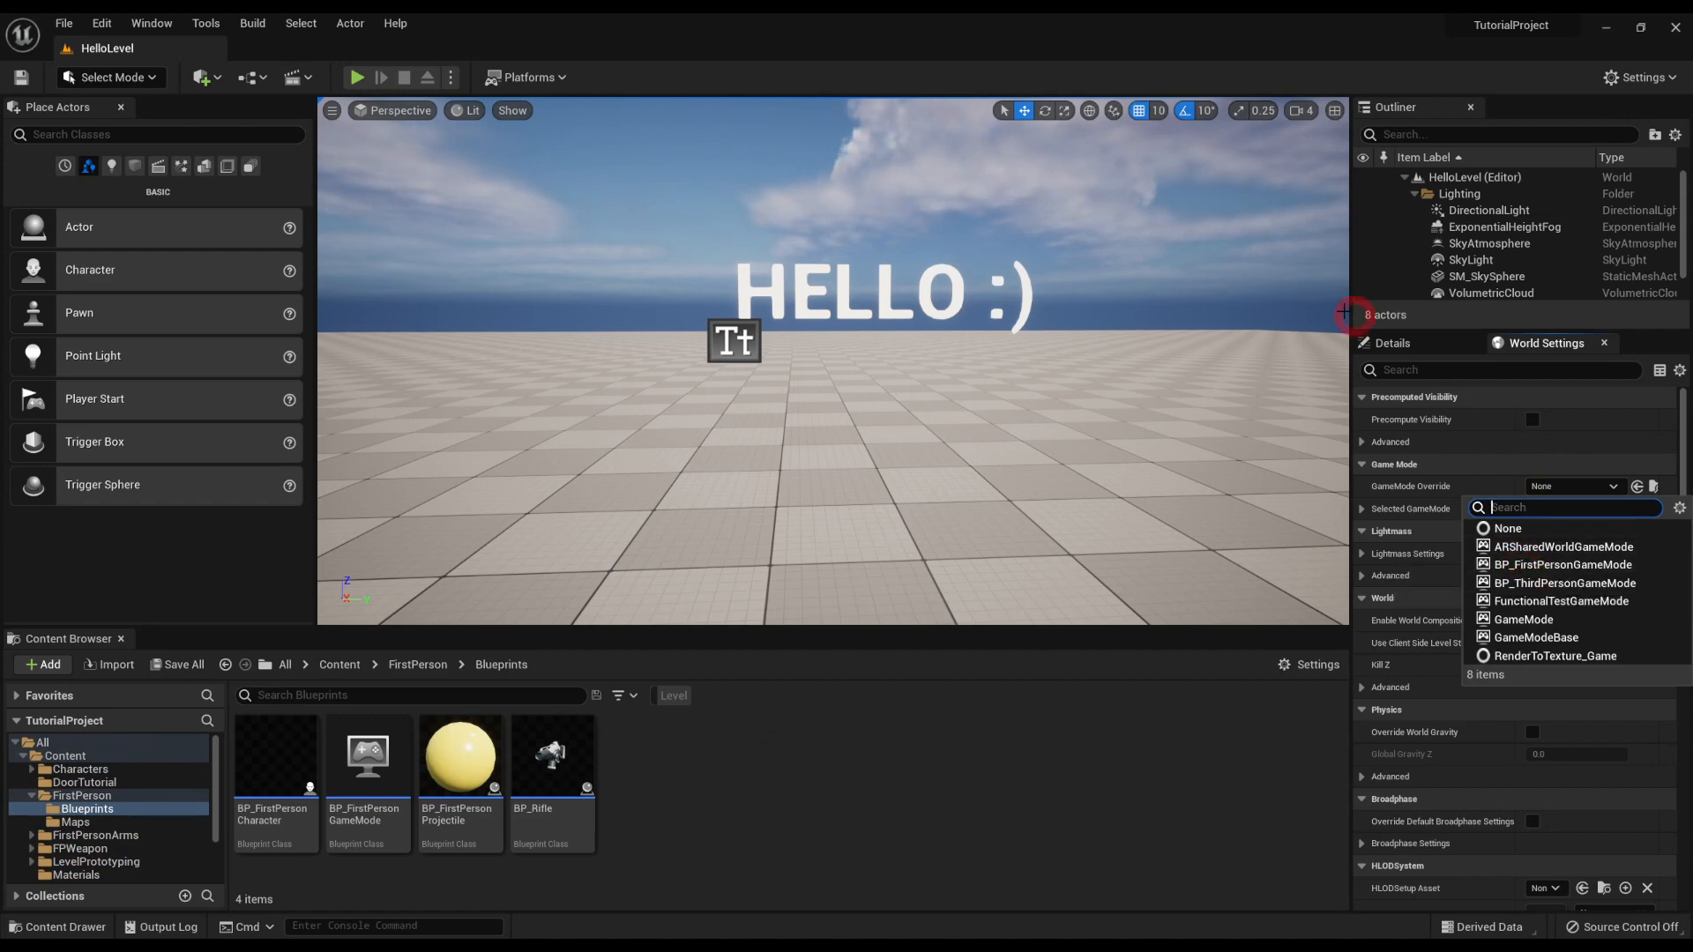
Return to Maps & Modes to compare the project-wide Default GameMode with the level's override, and close the Project Settings.
left_click(102, 24)
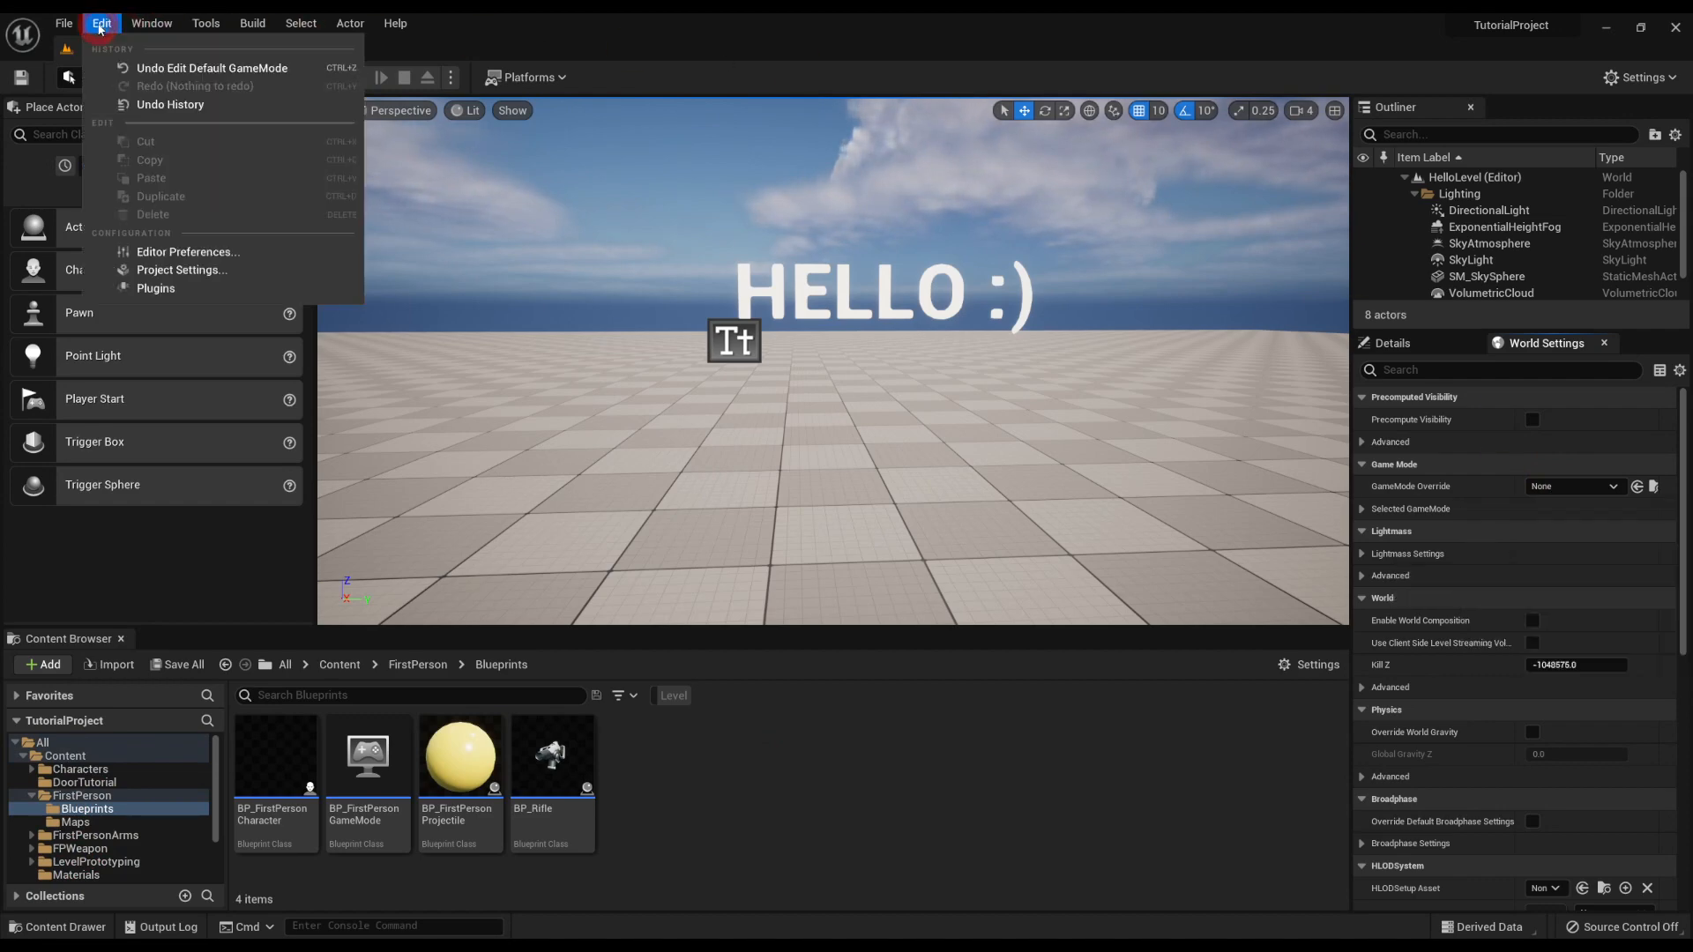
left_click(181, 270)
left_click(48, 199)
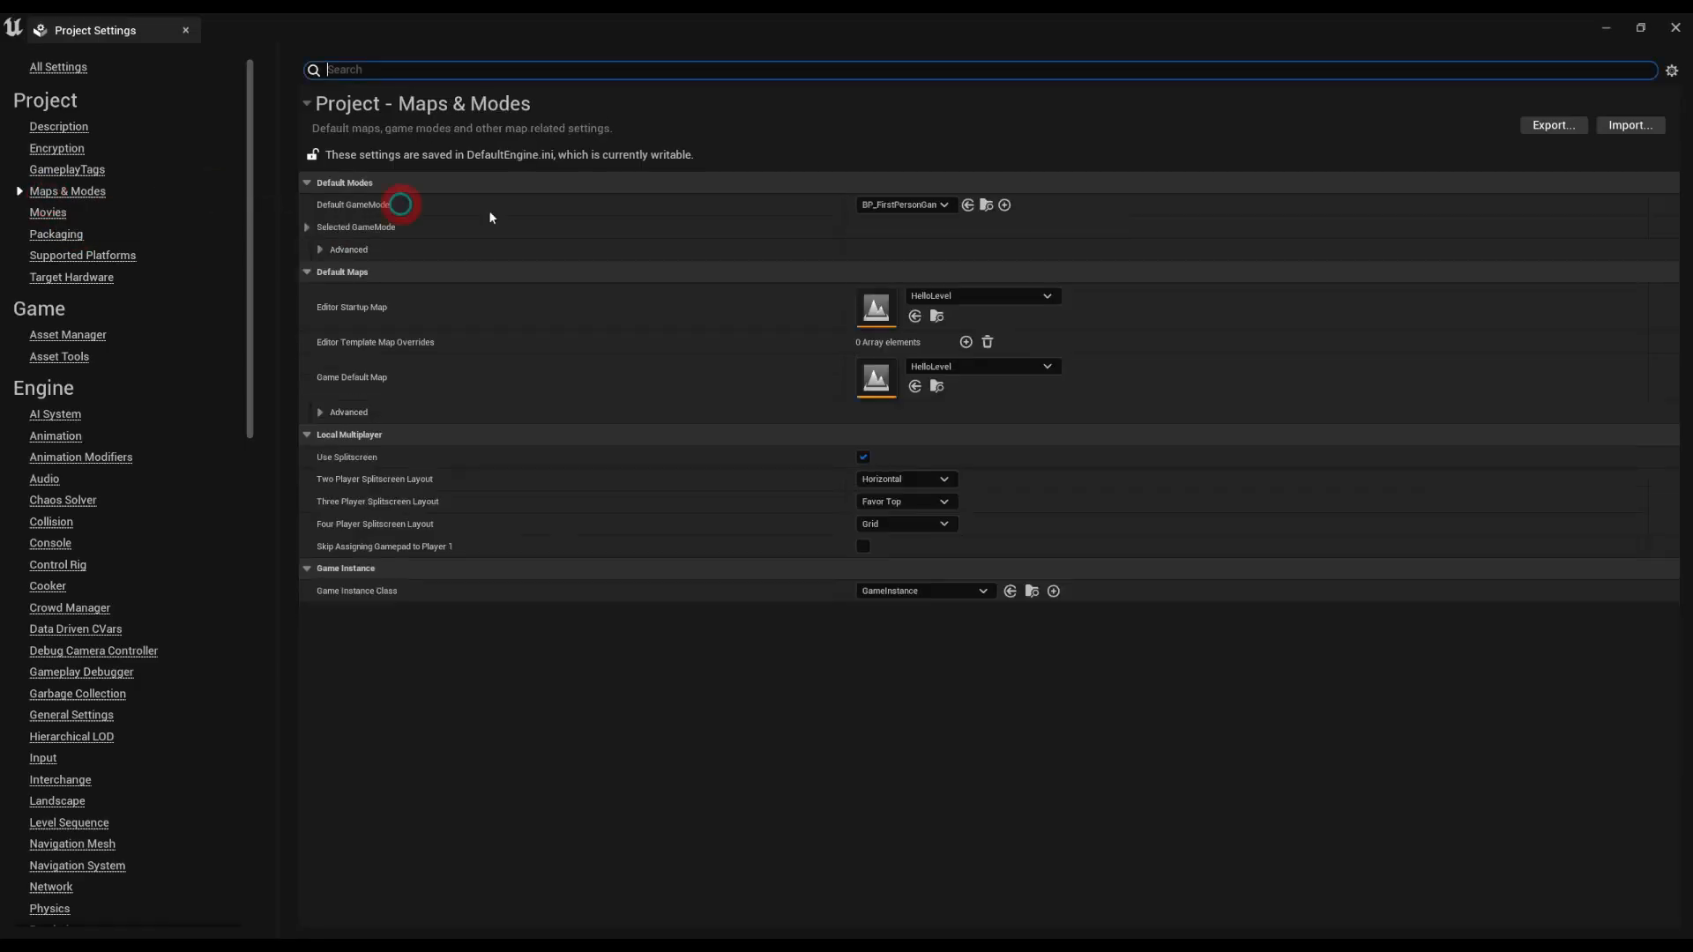
left_click(1675, 29)
Set HelloLevel's GameMode Override to BP_ThirdPersonGameMode, and play-test the level with the third-person character.
left_click(1574, 486)
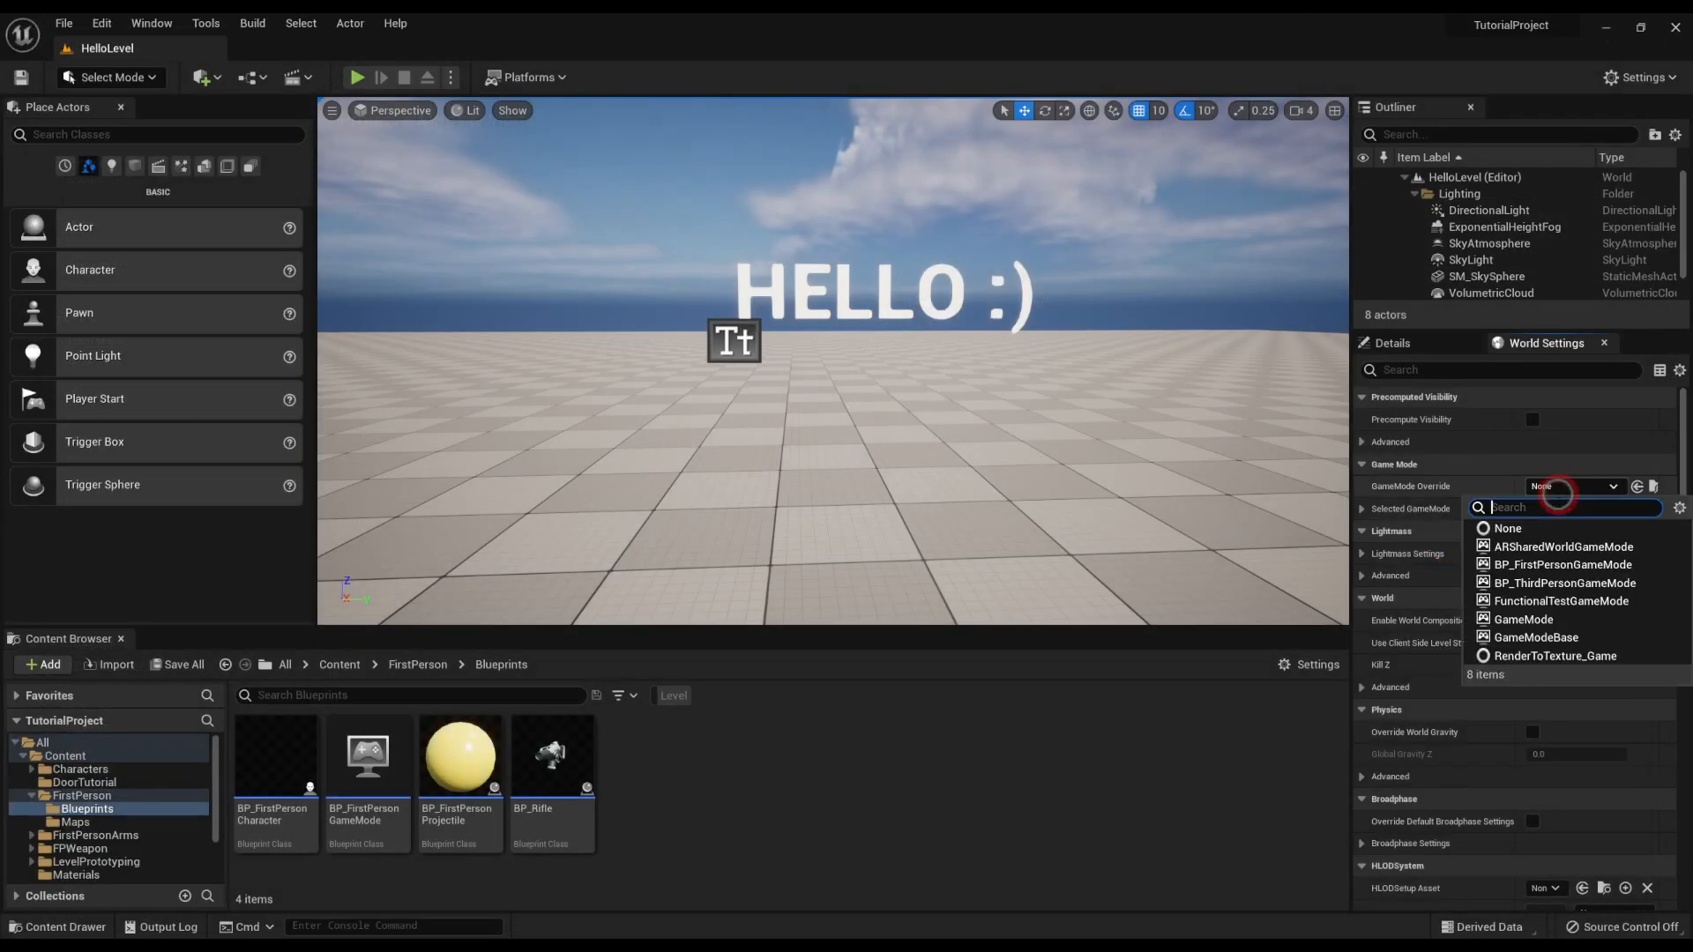
left_click(1534, 583)
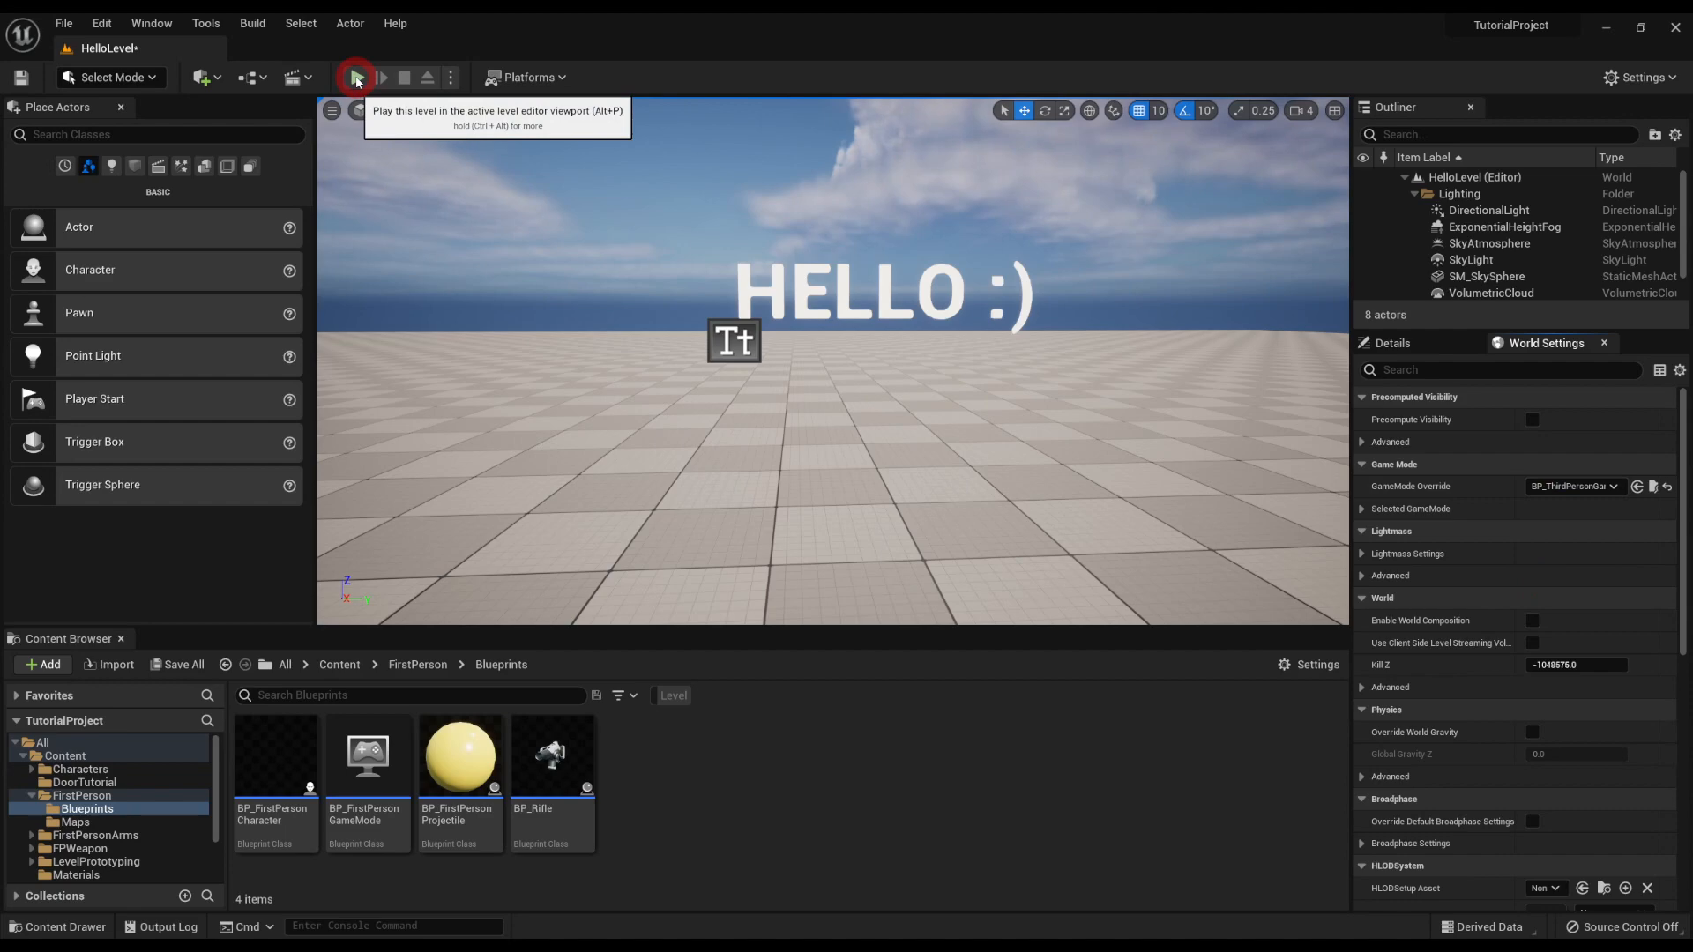
left_click(356, 78)
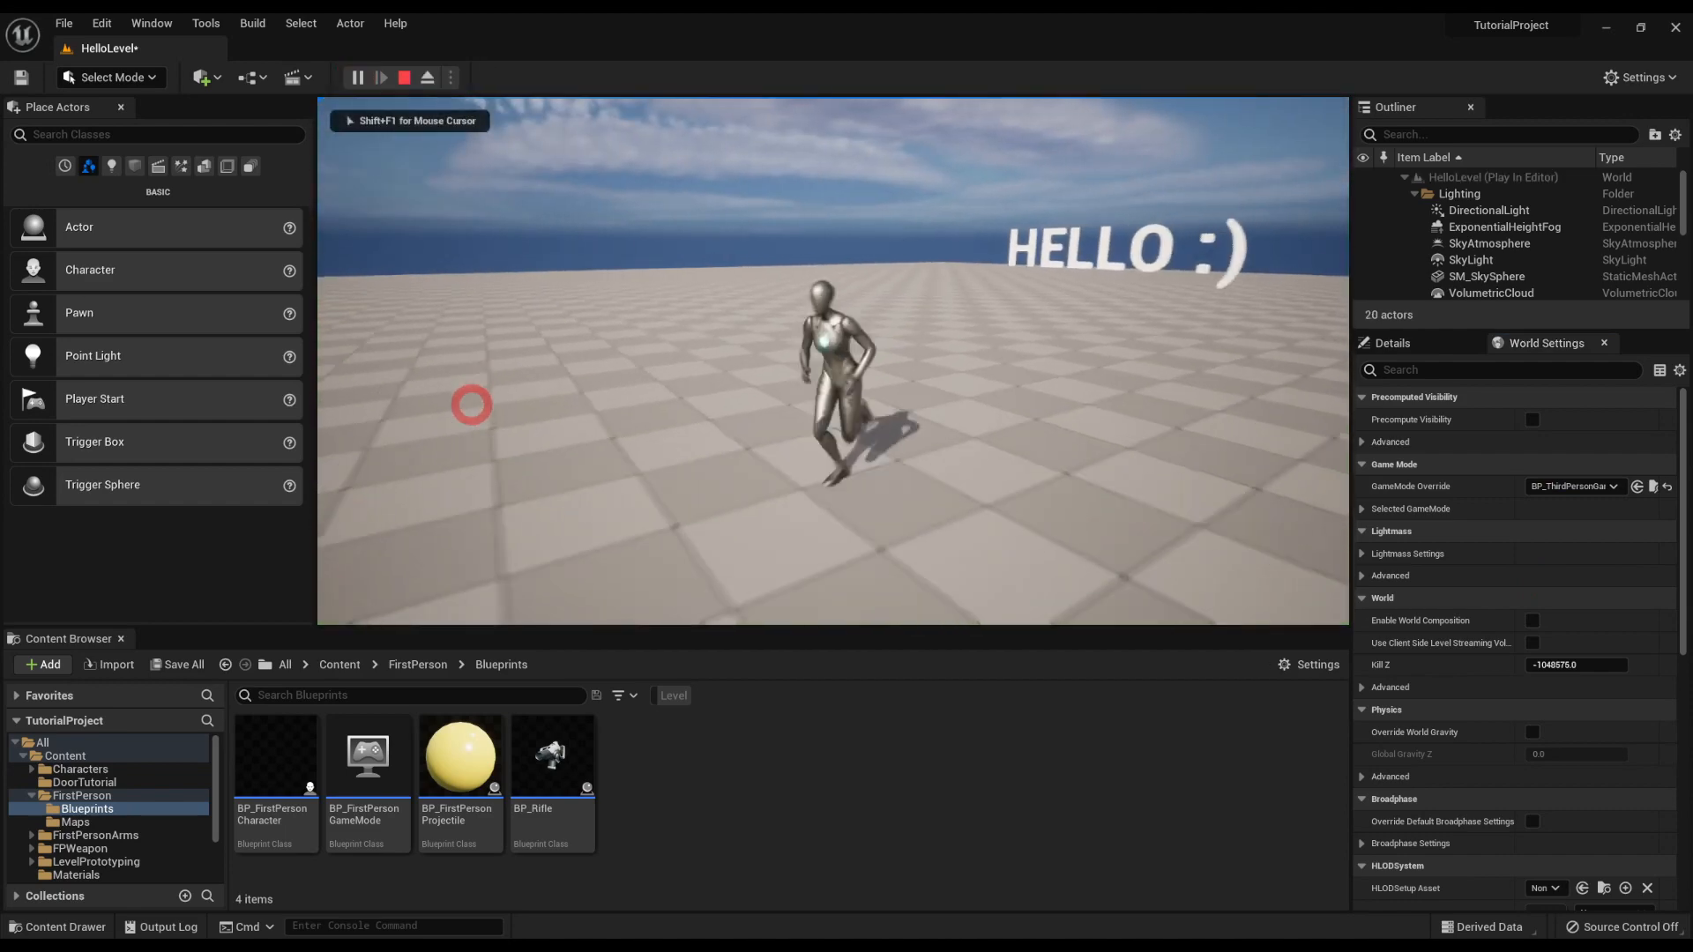
key("Escape")
Reset HelloLevel's GameMode Override to None, play-test the level again, and stop the play session.
left_click(1666, 486)
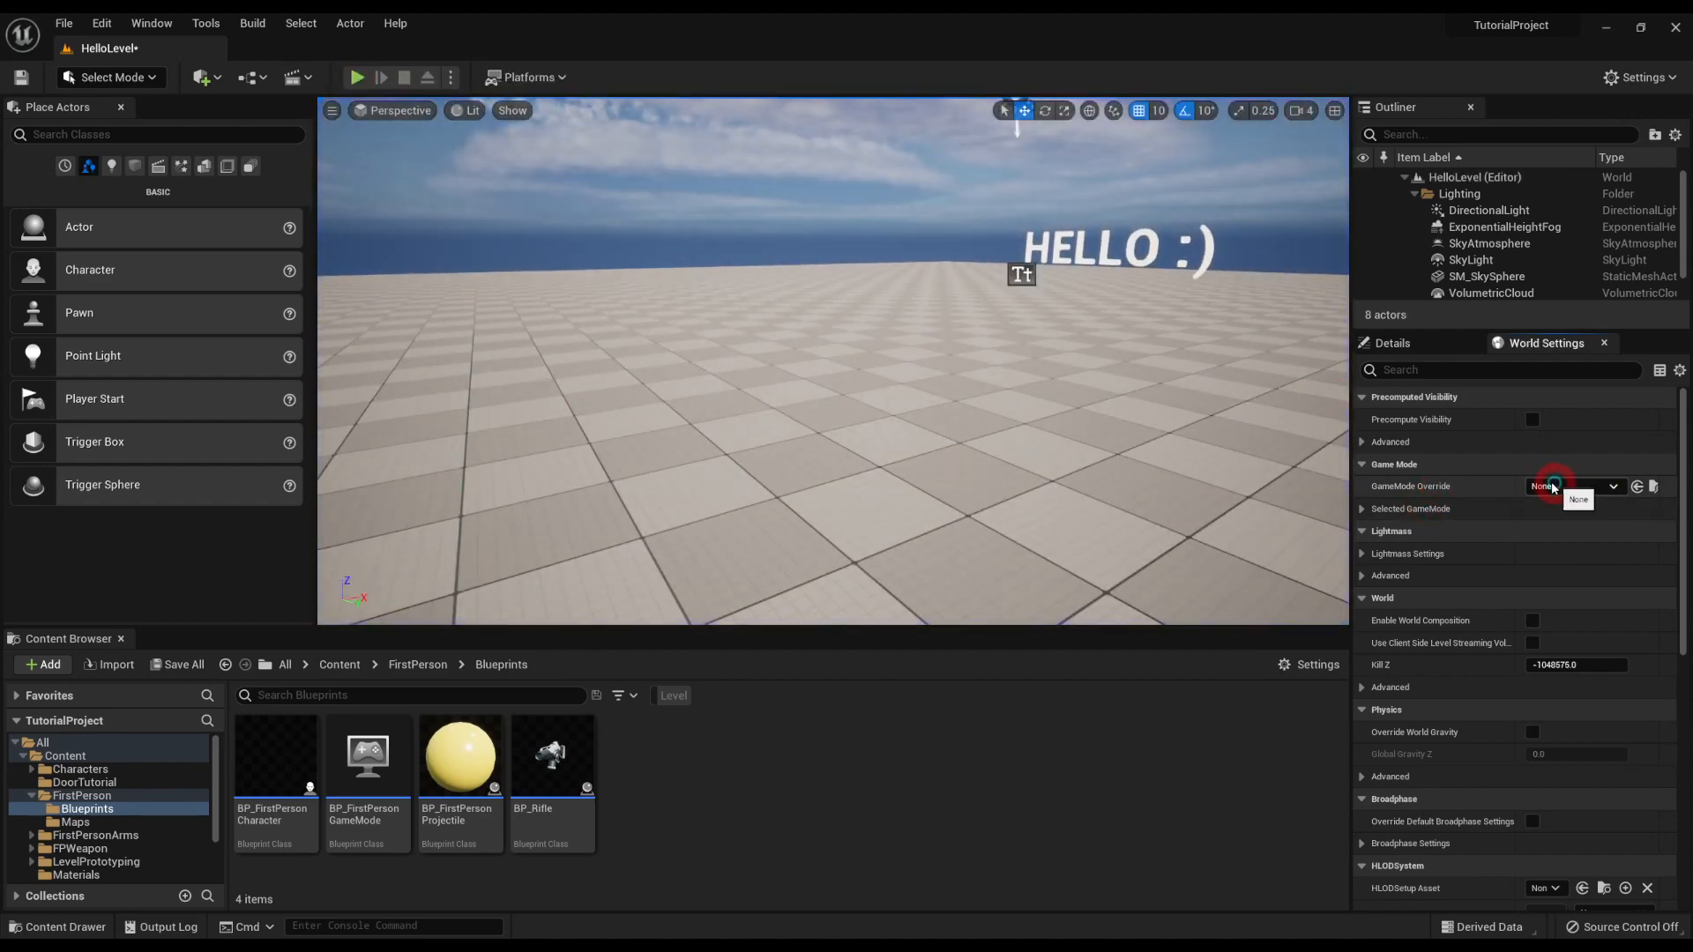
left_click(357, 78)
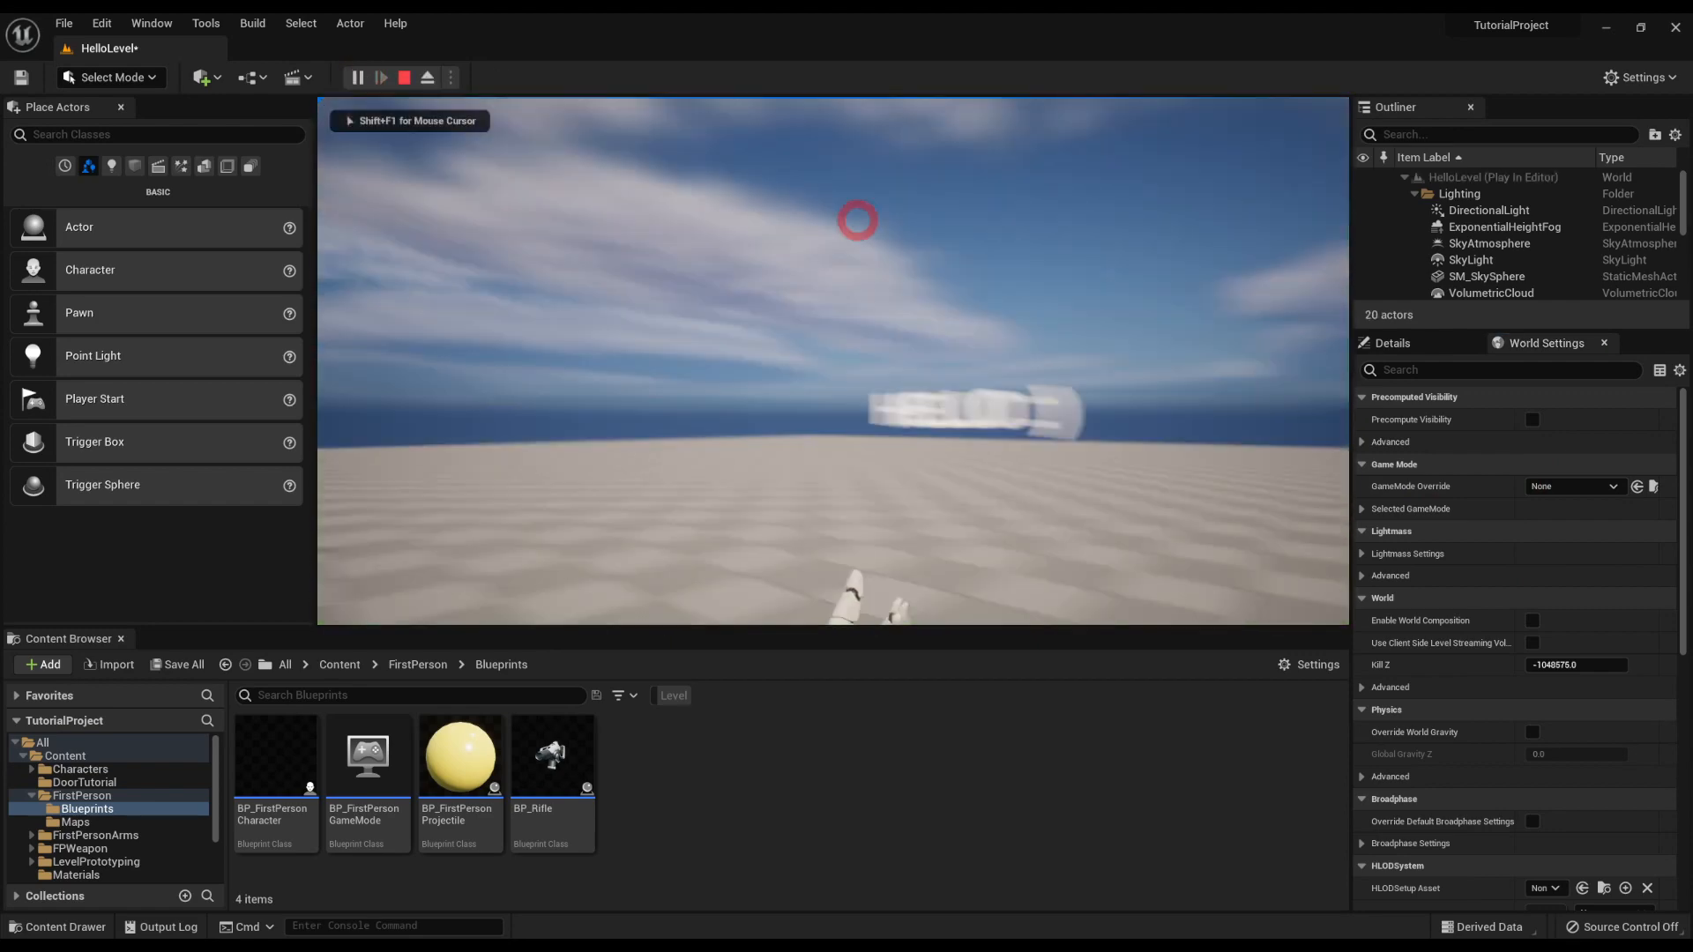
key("Escape")
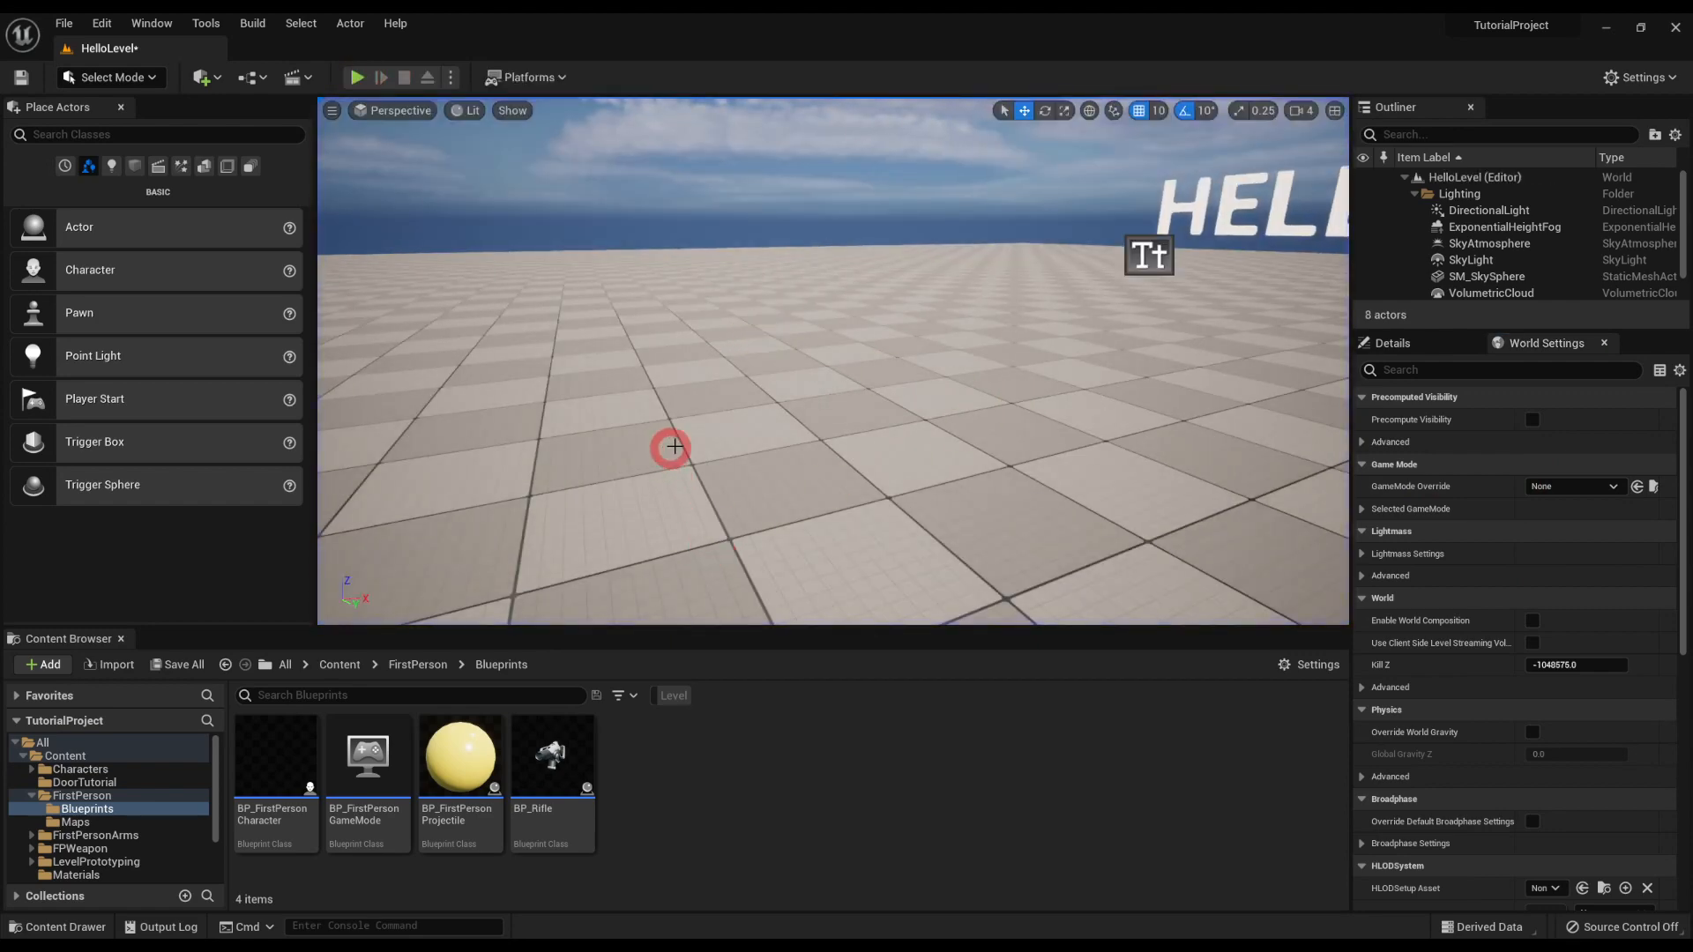
right_click_drag(674, 447, 676, 445)
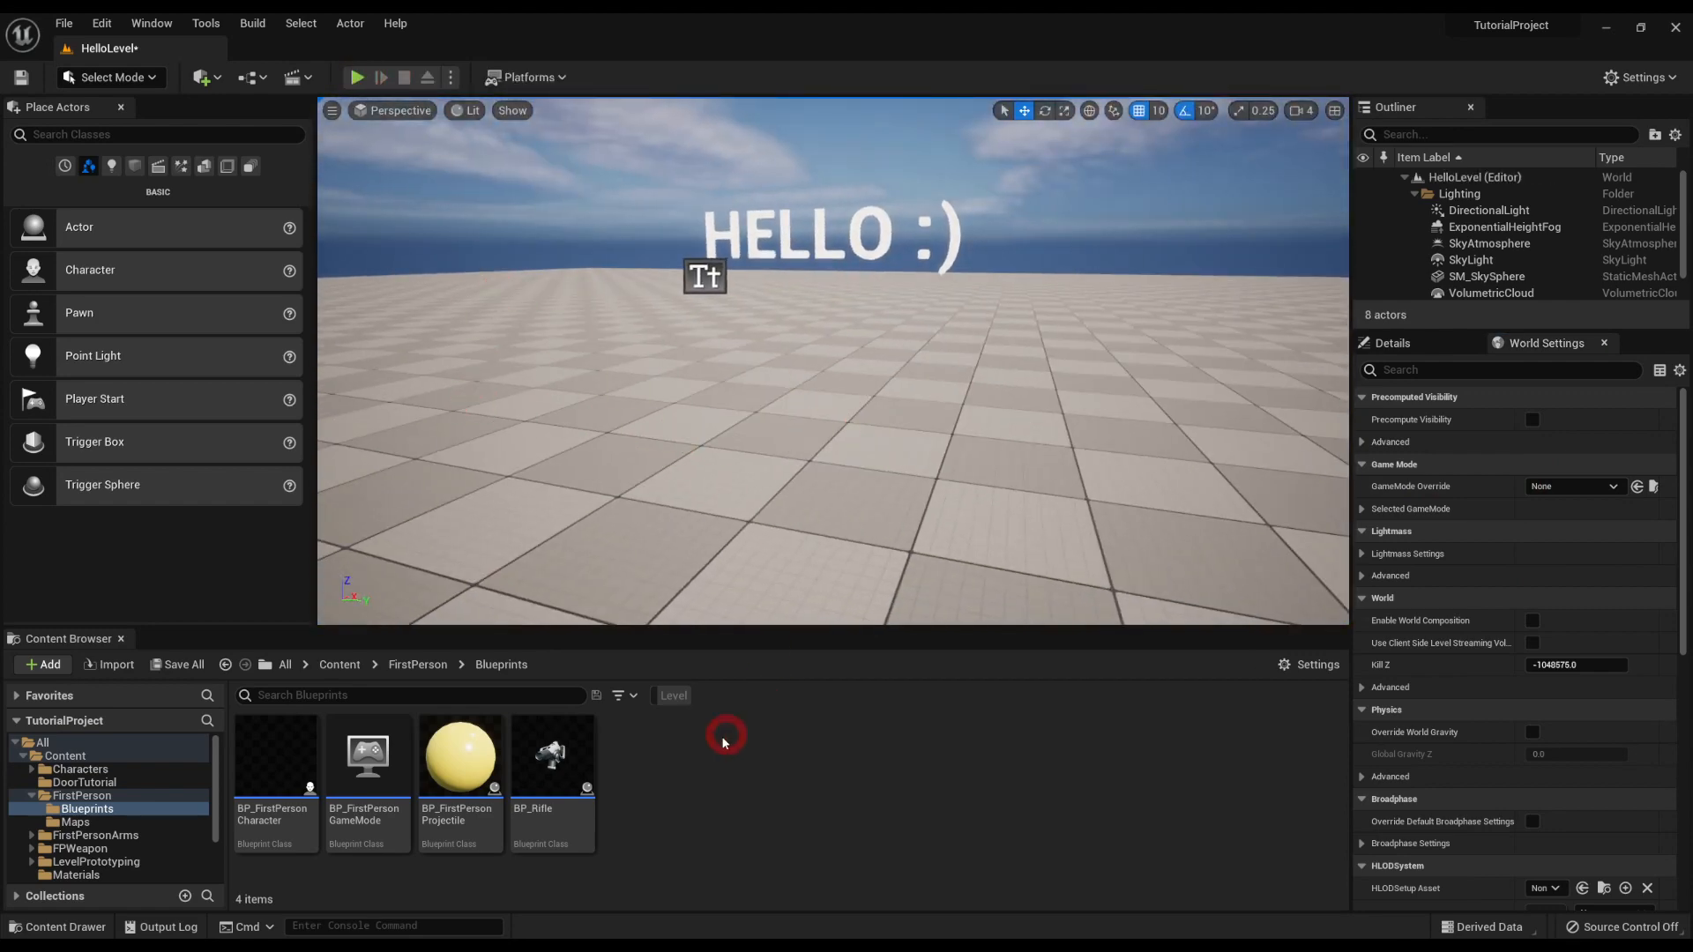